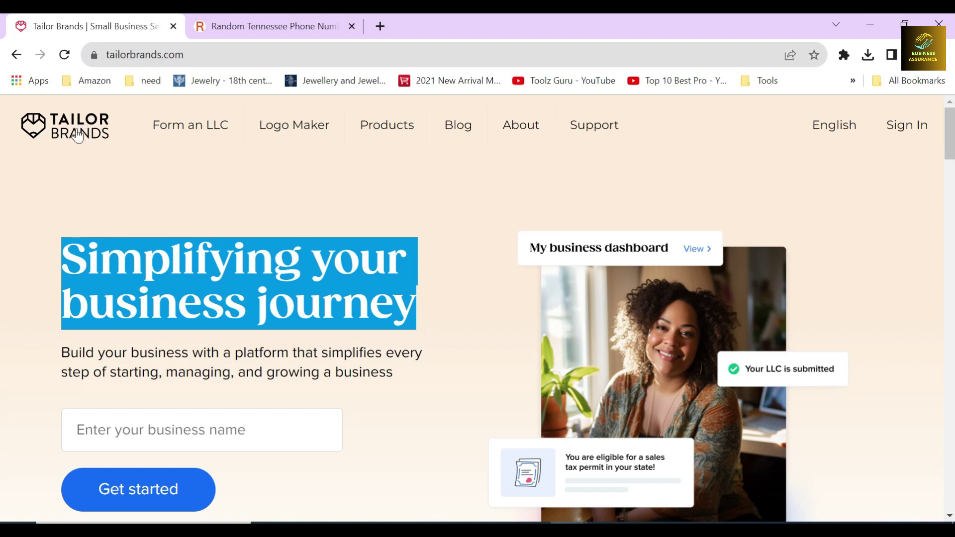
# Step: Look through the Tailor Brands home page, examining the offered services and business management sections
pyautogui.click(217, 217)
pyautogui.scroll(-10, 368, 322)
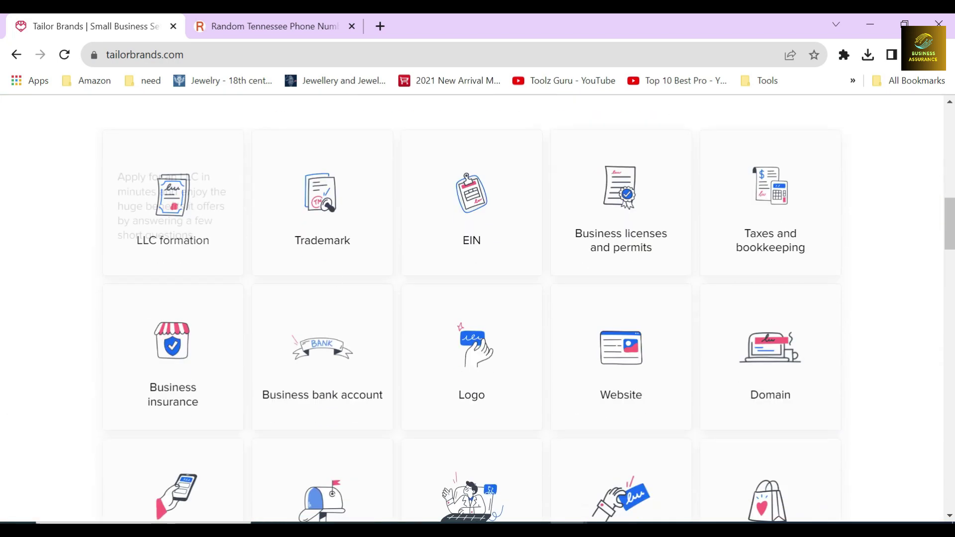
pyautogui.scroll(-15, 779, 308)
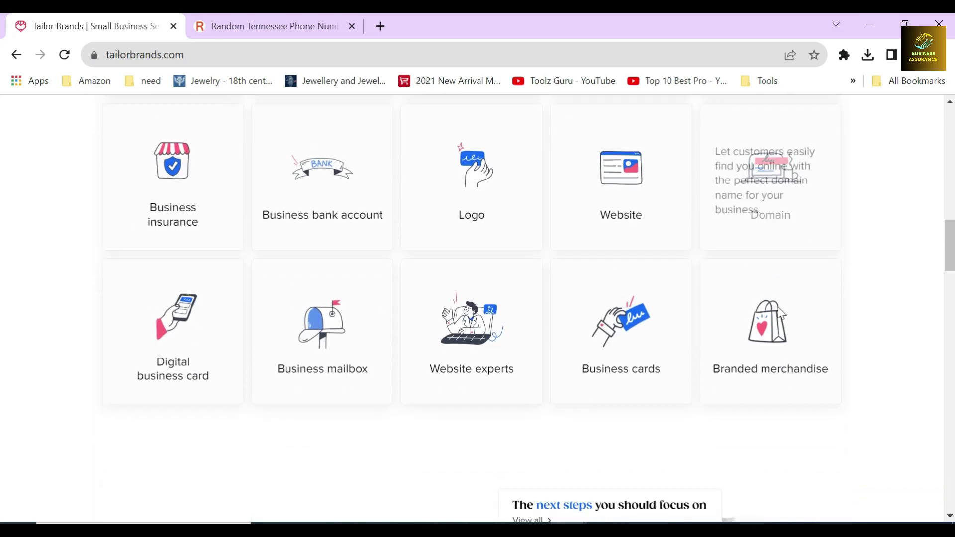
pyautogui.scroll(-3, 768, 306)
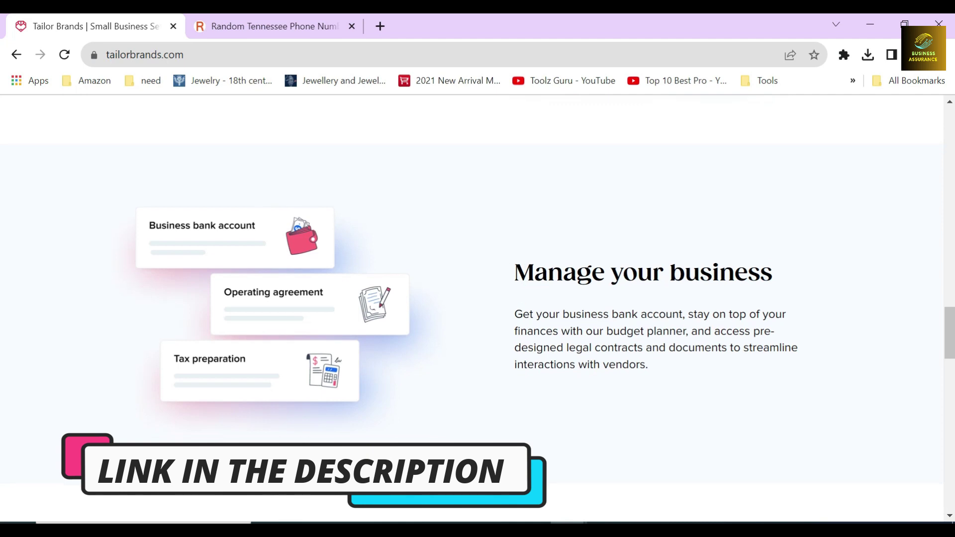
pyautogui.scroll(-15, 536, 293)
pyautogui.scroll(8, 520, 285)
pyautogui.scroll(20, 521, 285)
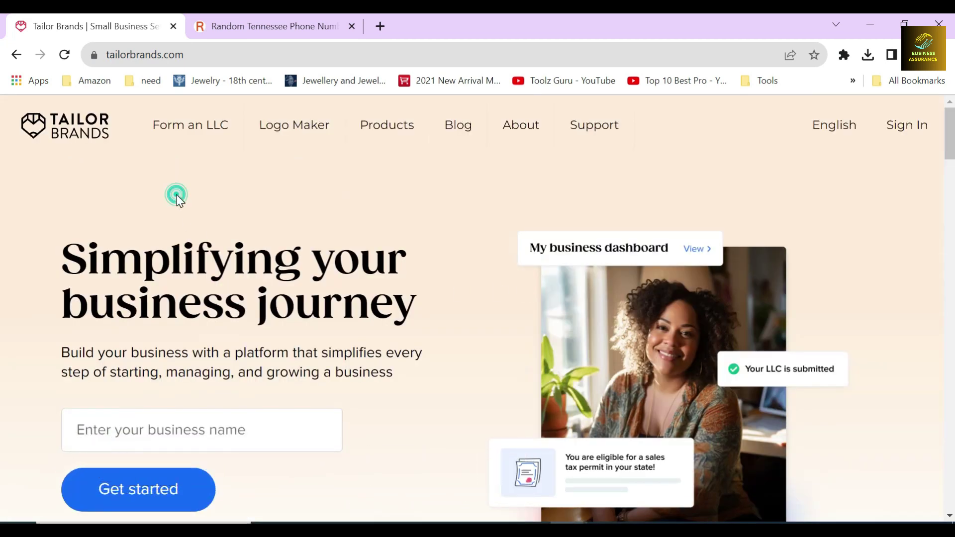
# Step: Open the Form an LLC page and highlight its main heading
pyautogui.click(195, 125)
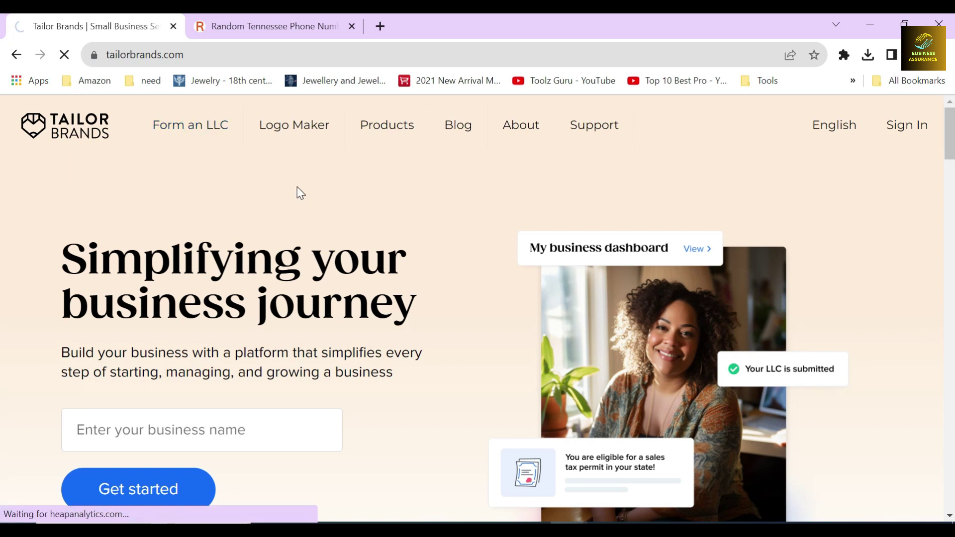
pyautogui.moveTo(74, 225); pyautogui.dragTo(357, 267)
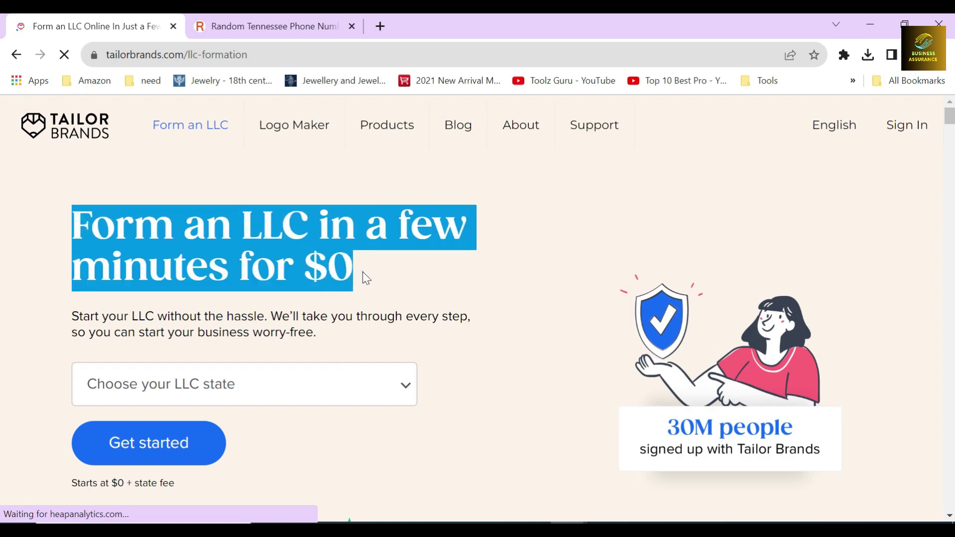
pyautogui.click(363, 271)
# Step: Choose Tennessee as the LLC state and start the application
pyautogui.scroll(-1, 341, 294)
pyautogui.click(305, 307)
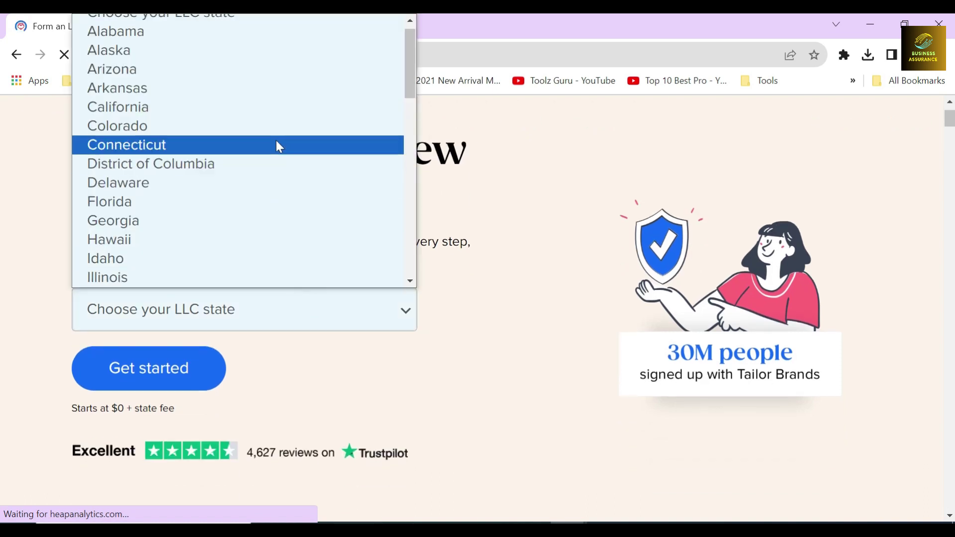
pyautogui.scroll(-9, 277, 116)
pyautogui.scroll(-4, 255, 211)
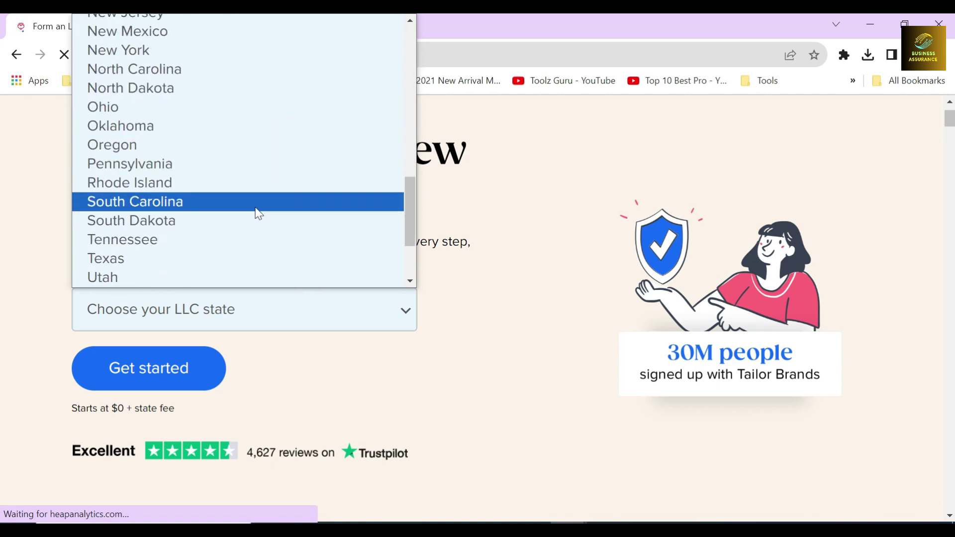
pyautogui.click(229, 130)
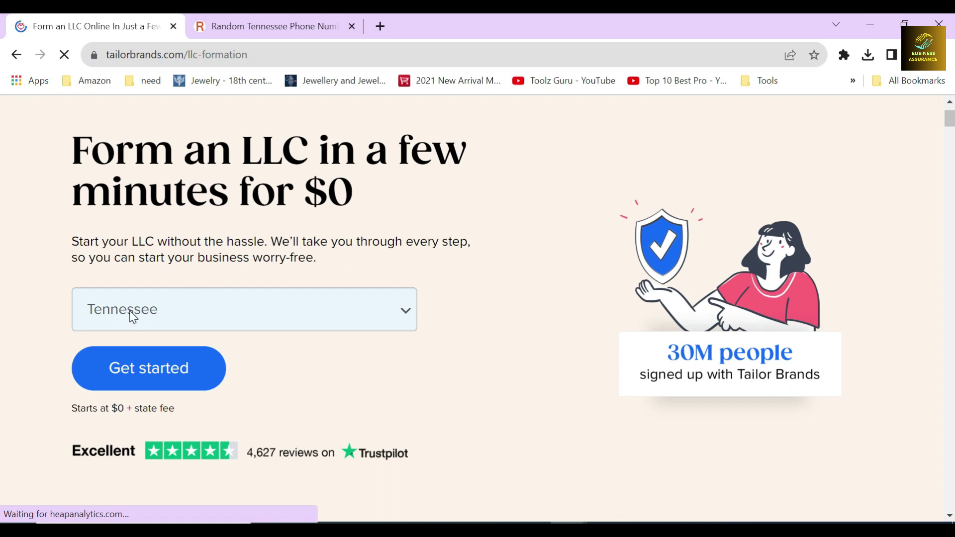
pyautogui.click(159, 380)
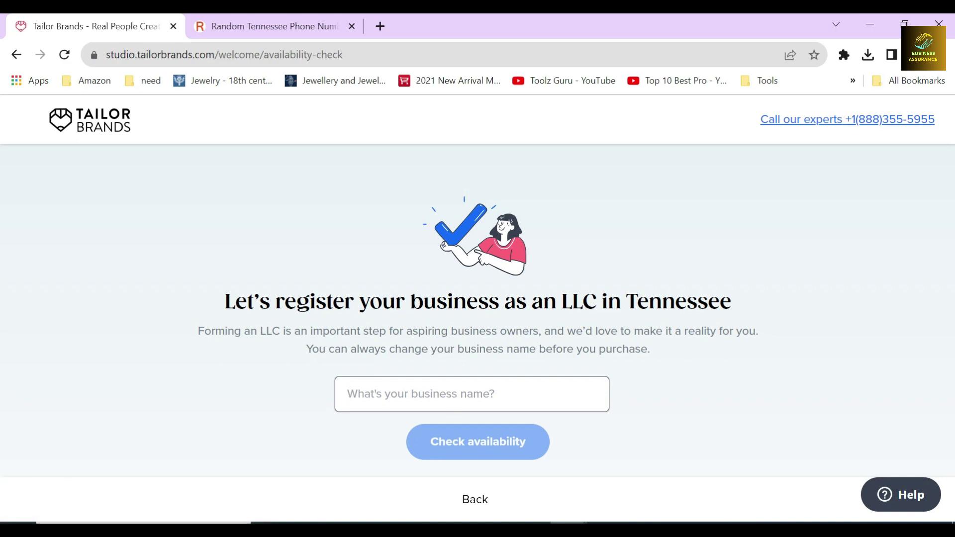
# Step: Check the availability of the business name ER ERER, review the result and continue with it
pyautogui.write('ER ERER')
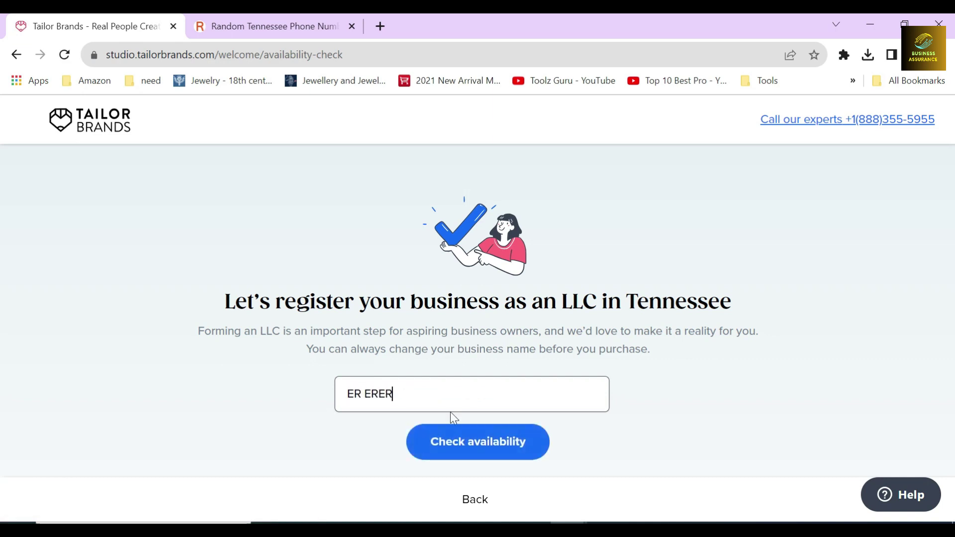
pyautogui.click(462, 440)
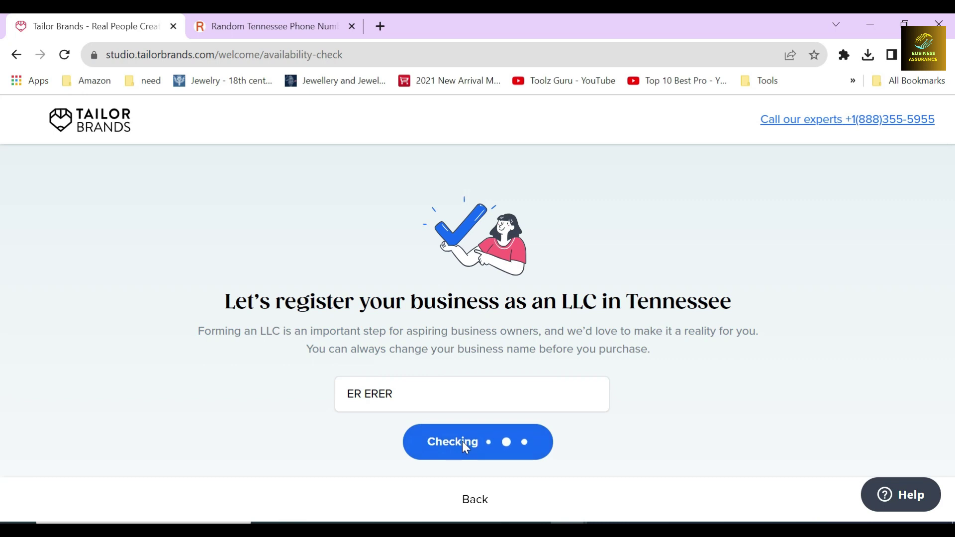
pyautogui.moveTo(517, 331); pyautogui.dragTo(427, 329)
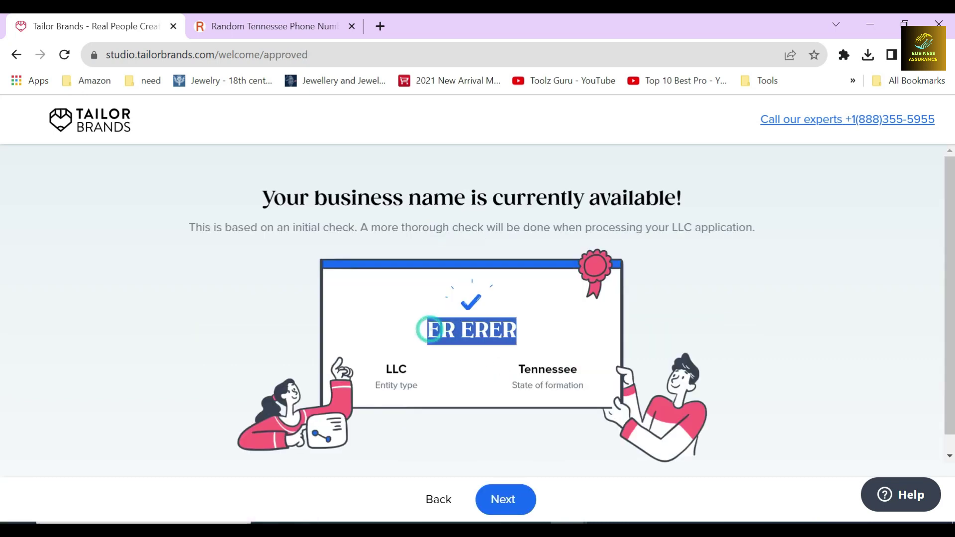
pyautogui.click(324, 215)
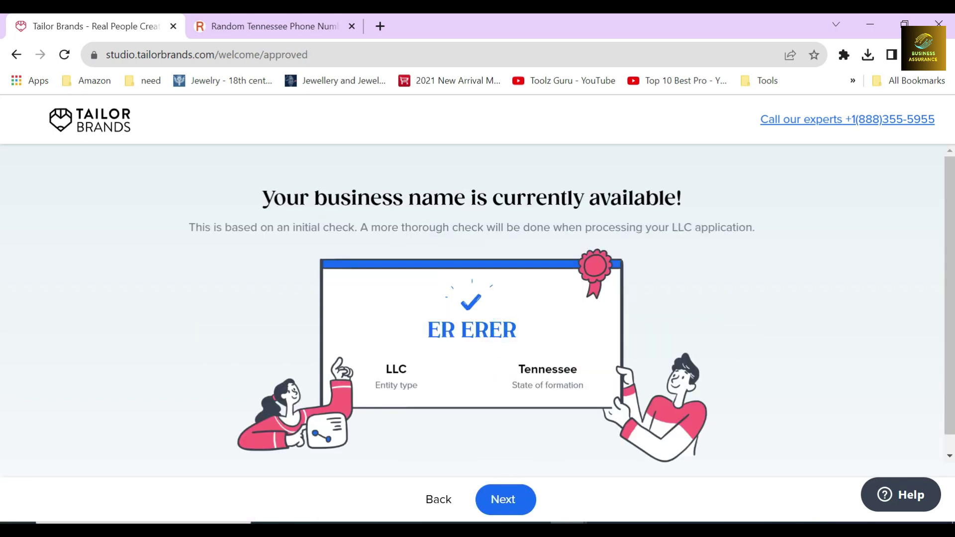
pyautogui.moveTo(262, 201); pyautogui.dragTo(688, 211)
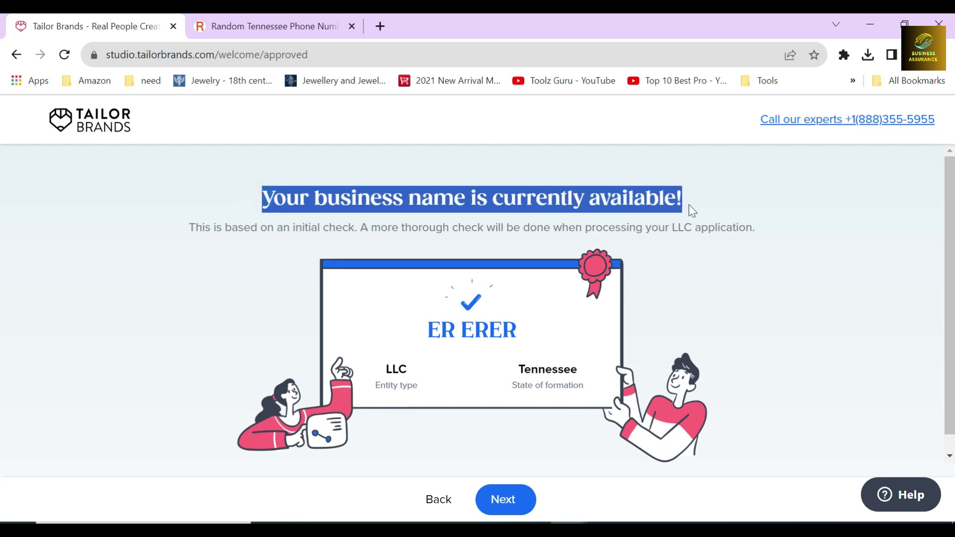
pyautogui.click(699, 204)
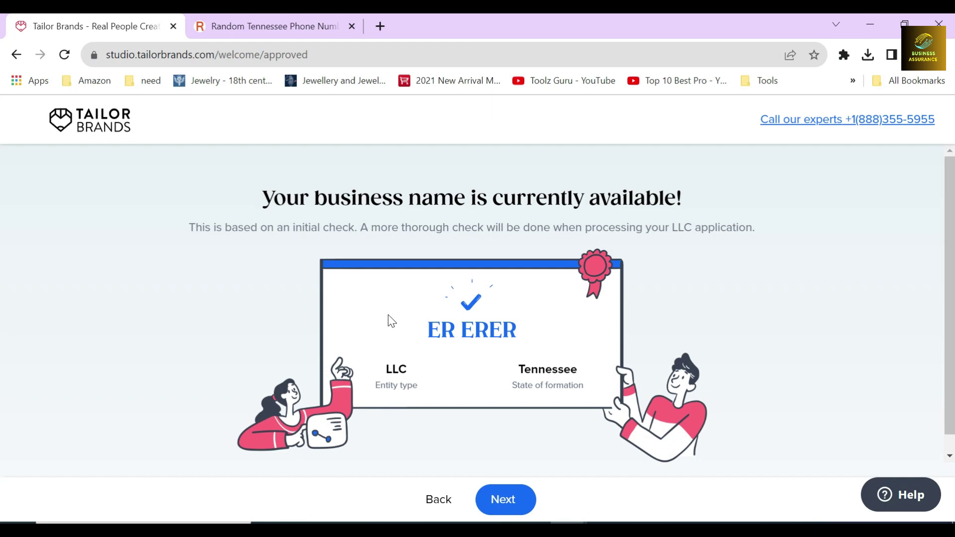
pyautogui.click(493, 497)
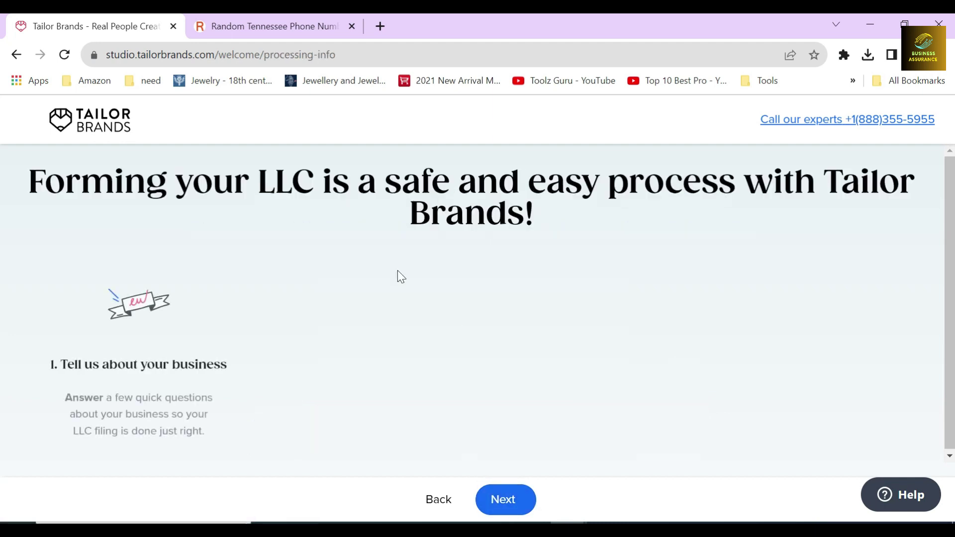
# Step: Review the overview of the LLC formation stages and continue to the business questions
pyautogui.click(124, 263)
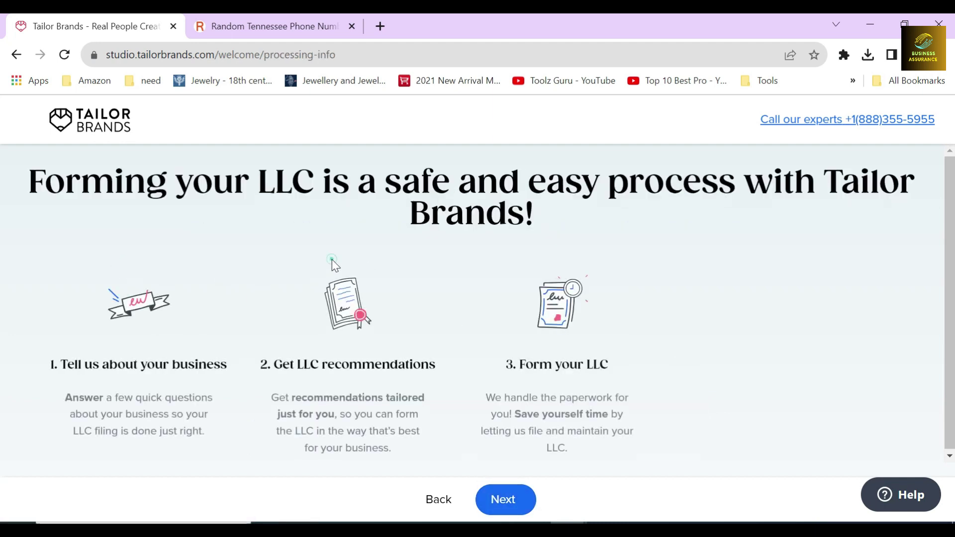
pyautogui.click(554, 270)
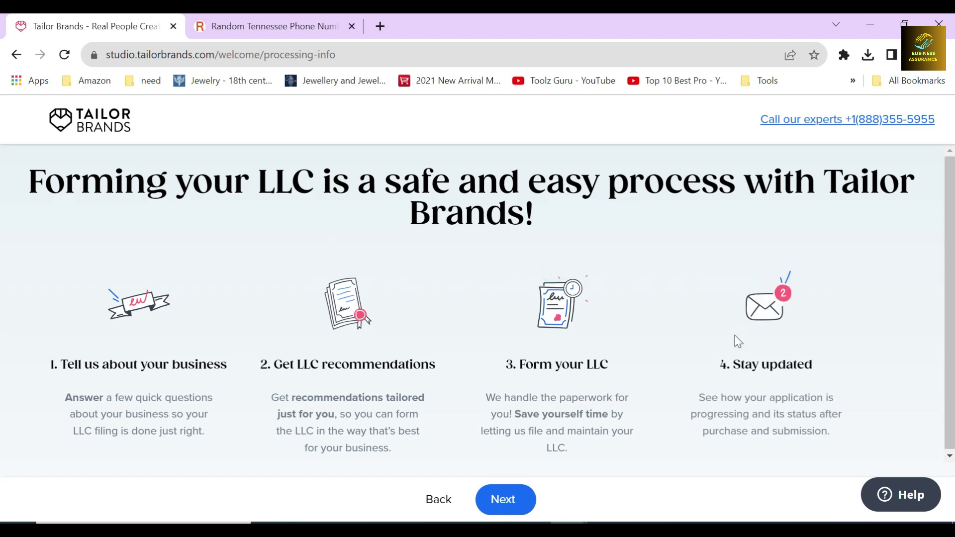
pyautogui.click(505, 499)
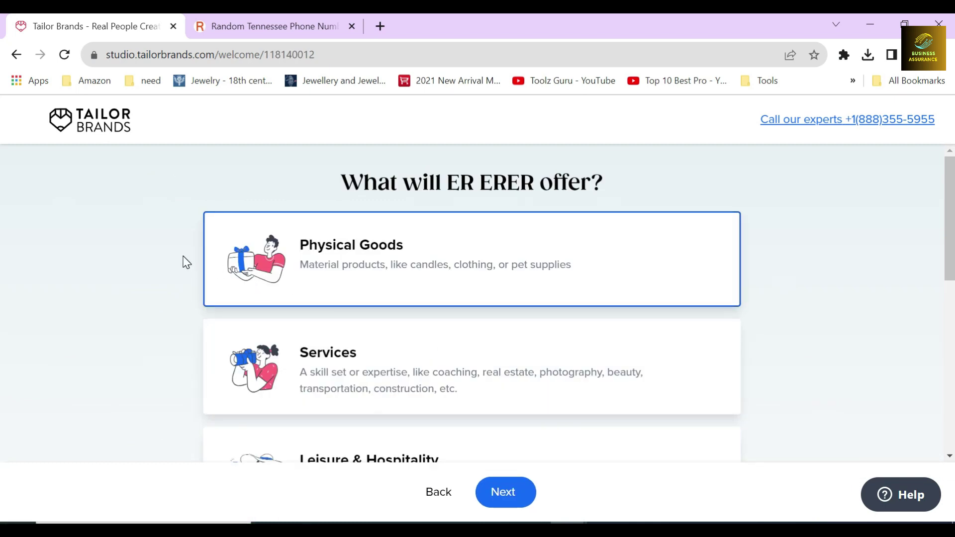
# Step: Try out the offering categories one by one, from Physical Goods and Services down to Technology and Software and Other
pyautogui.scroll(-3, 268, 303)
pyautogui.scroll(3, 288, 309)
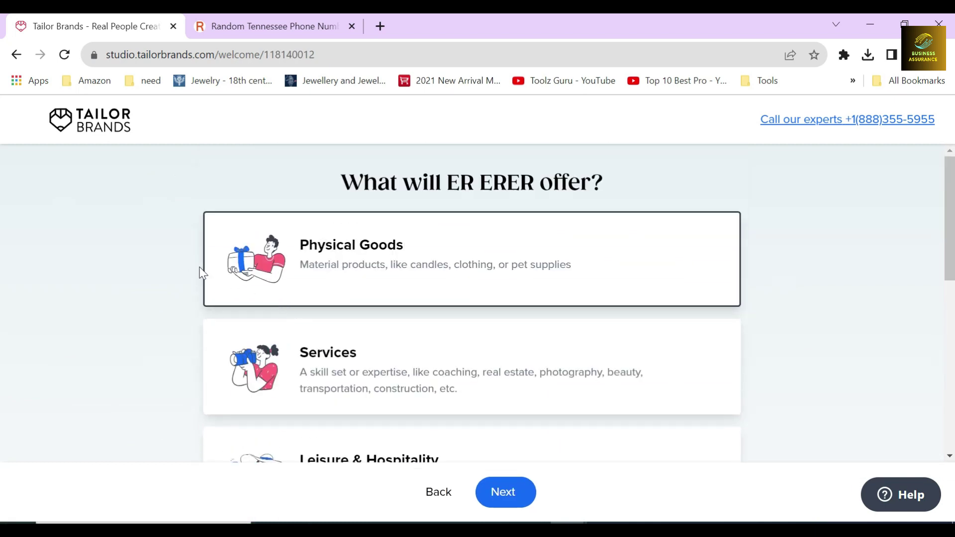
pyautogui.click(356, 256)
pyautogui.scroll(-2, 354, 258)
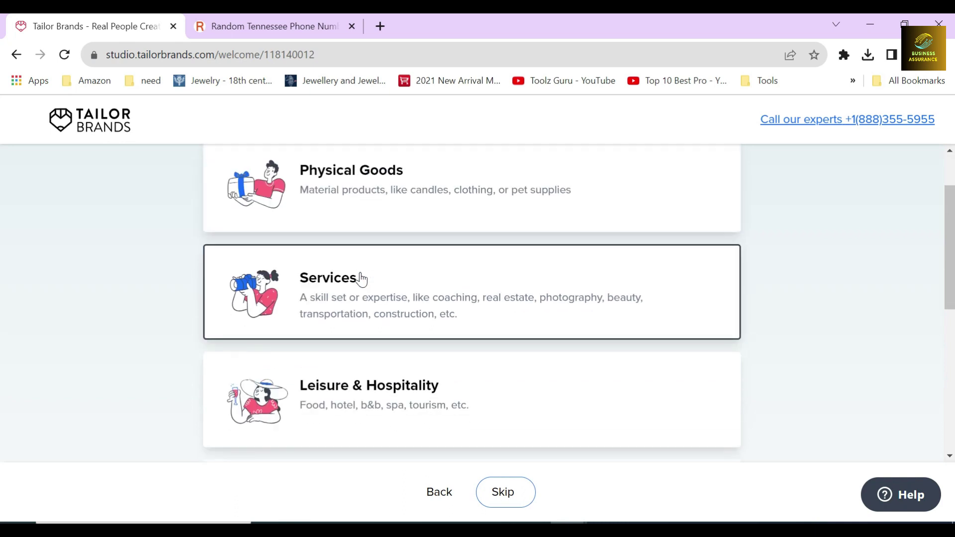
pyautogui.click(360, 278)
pyautogui.scroll(-3, 360, 277)
pyautogui.click(363, 242)
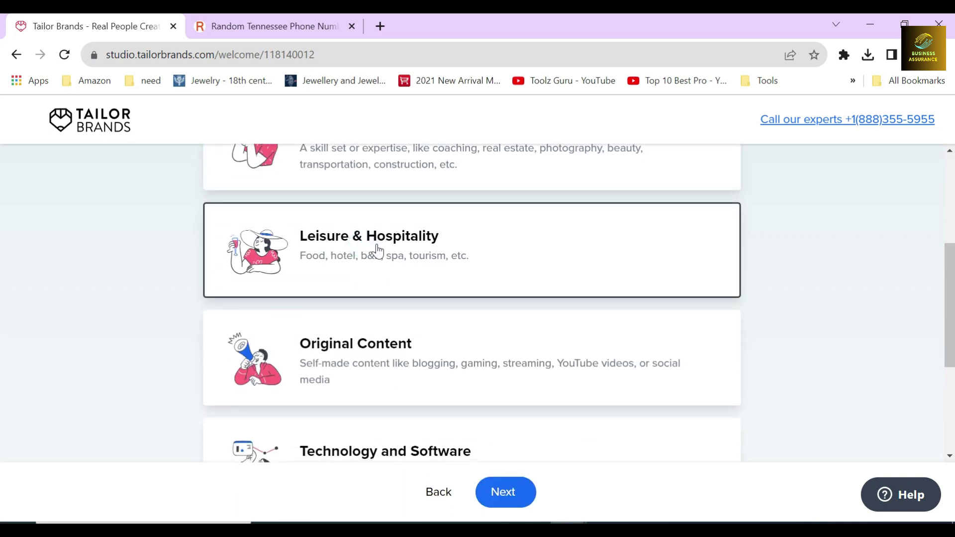
pyautogui.click(372, 353)
pyautogui.scroll(-3, 370, 350)
pyautogui.click(362, 303)
pyautogui.scroll(-2, 363, 308)
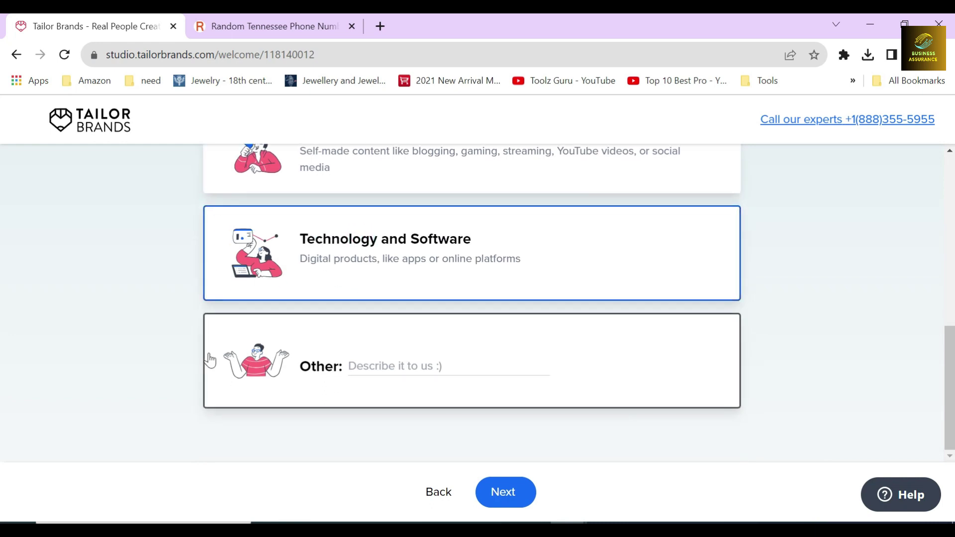
pyautogui.click(187, 344)
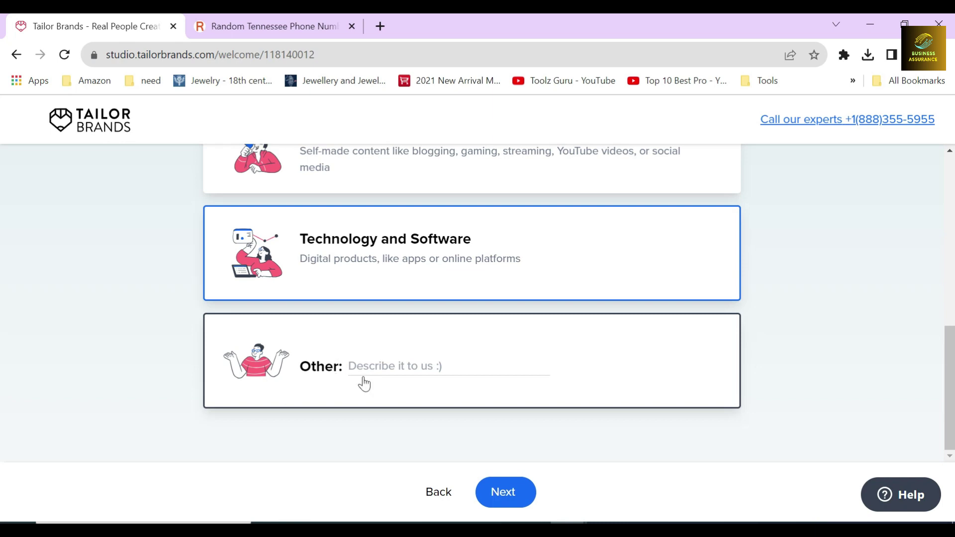
pyautogui.click(346, 354)
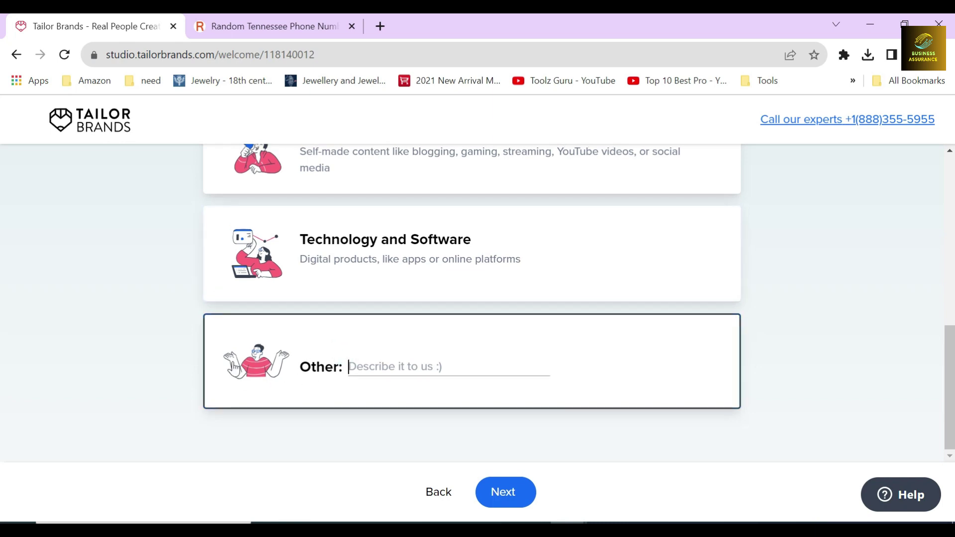
pyautogui.scroll(10, 199, 352)
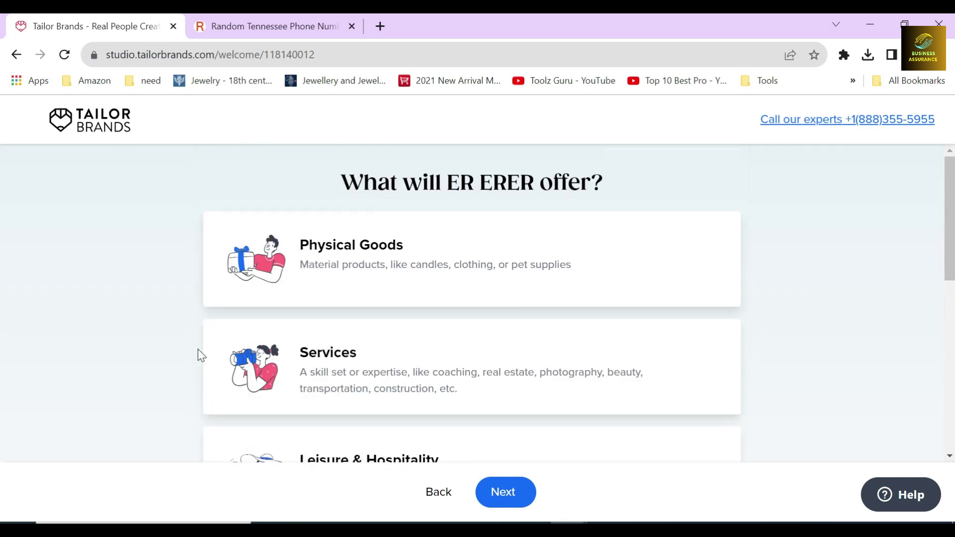
# Step: Answer the offering question with Physical Goods and the business stage question with Just an idea
pyautogui.click(405, 252)
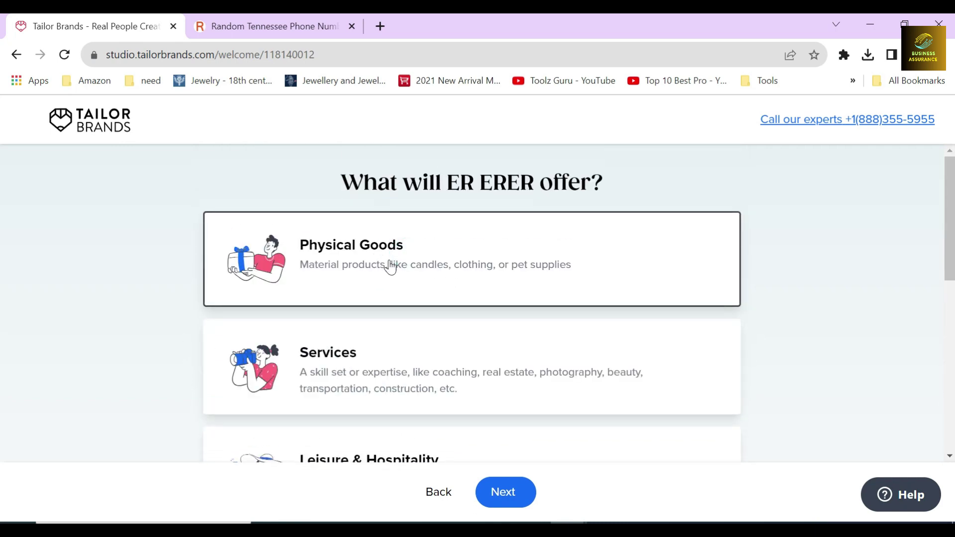
pyautogui.click(500, 501)
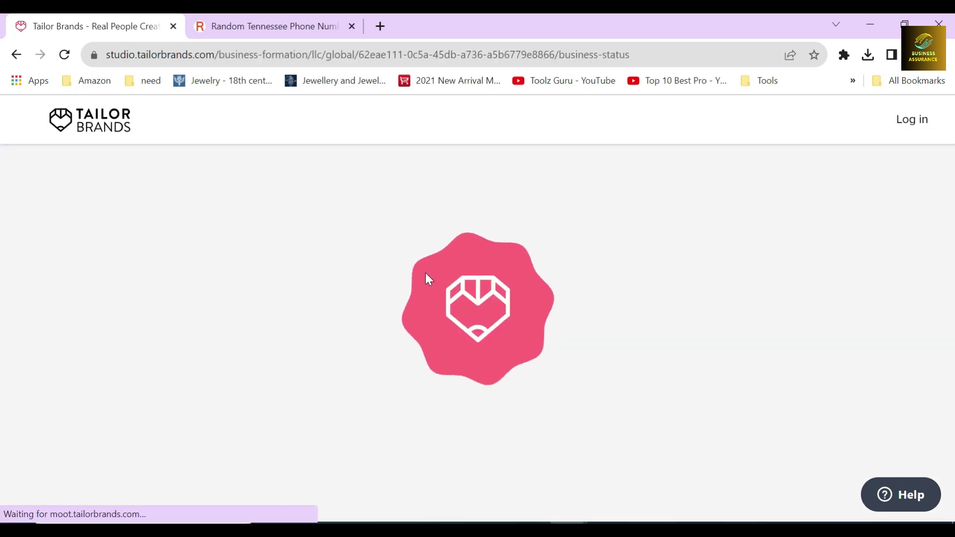
pyautogui.click(338, 354)
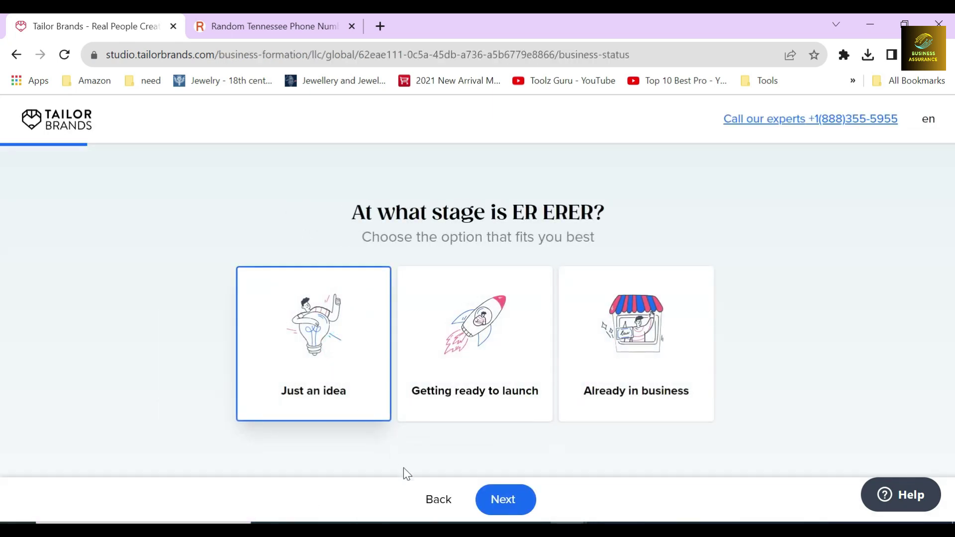
pyautogui.click(508, 497)
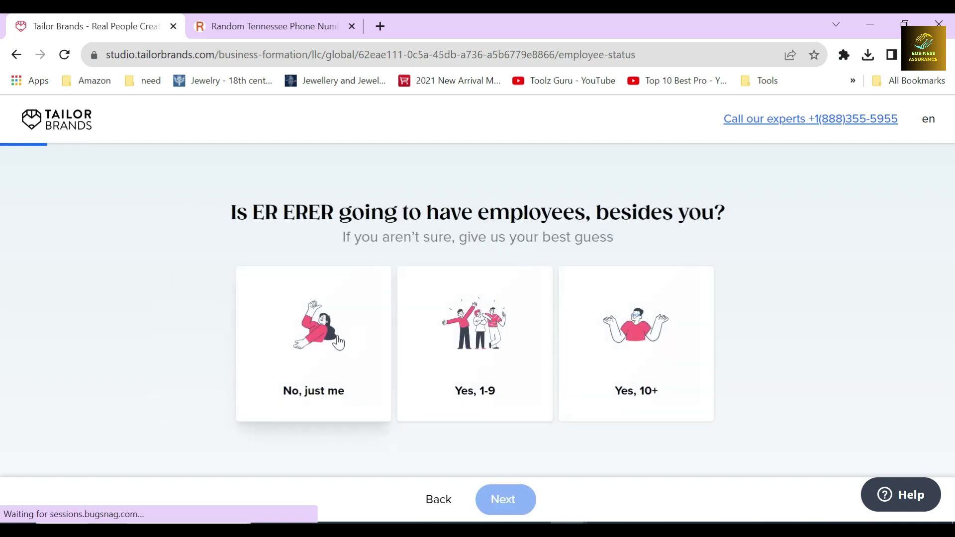
# Step: Answer the employee question with No, just me, and proceed to the contact information form
pyautogui.click(378, 410)
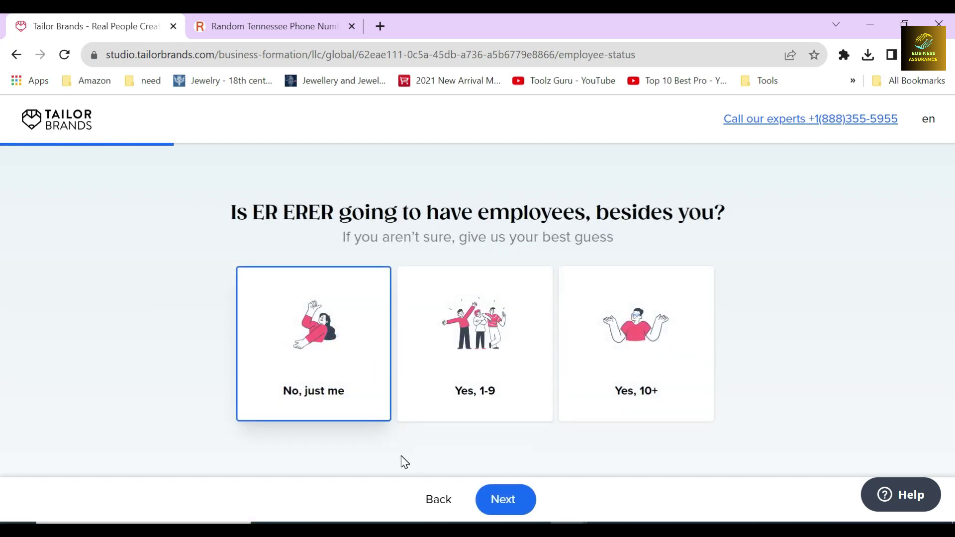
pyautogui.click(499, 500)
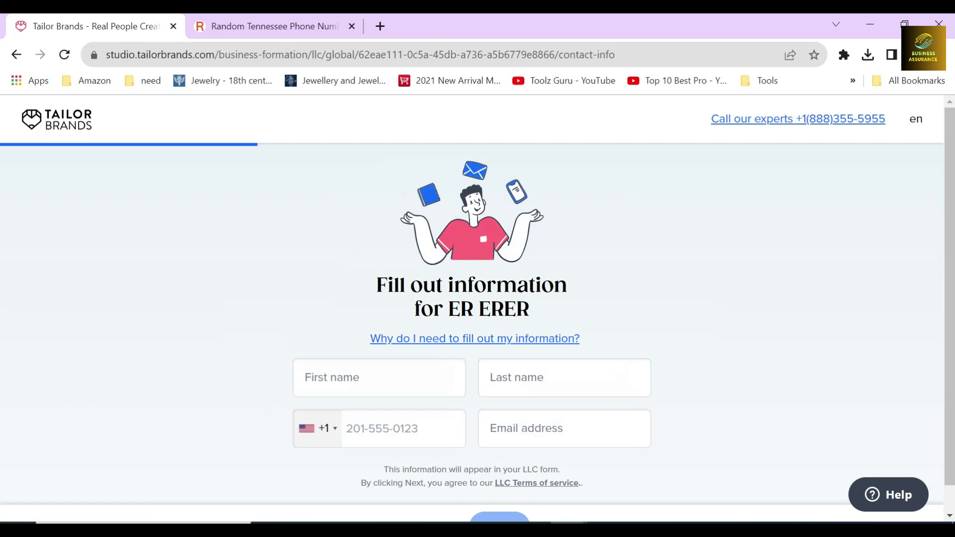
pyautogui.moveTo(376, 286); pyautogui.dragTo(536, 313)
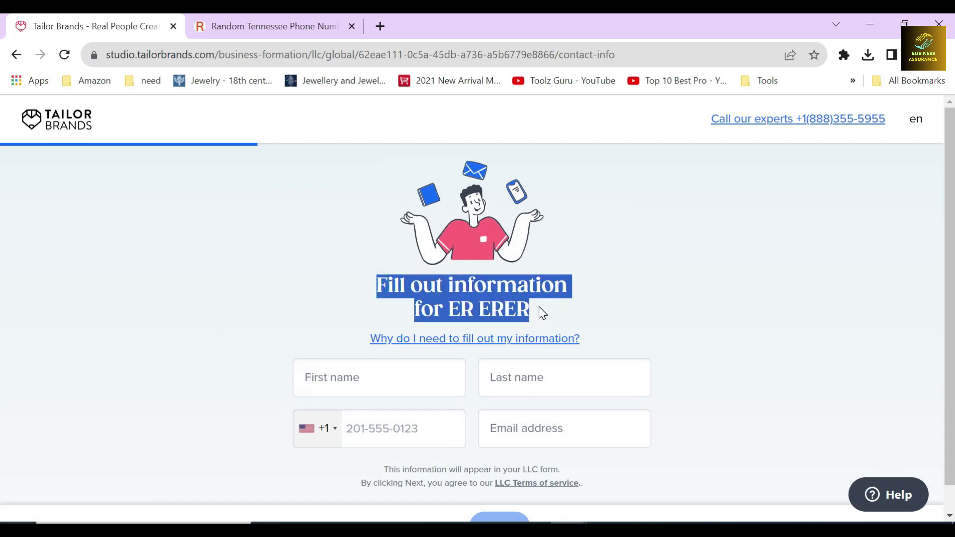
pyautogui.click(540, 308)
pyautogui.scroll(-1, 537, 299)
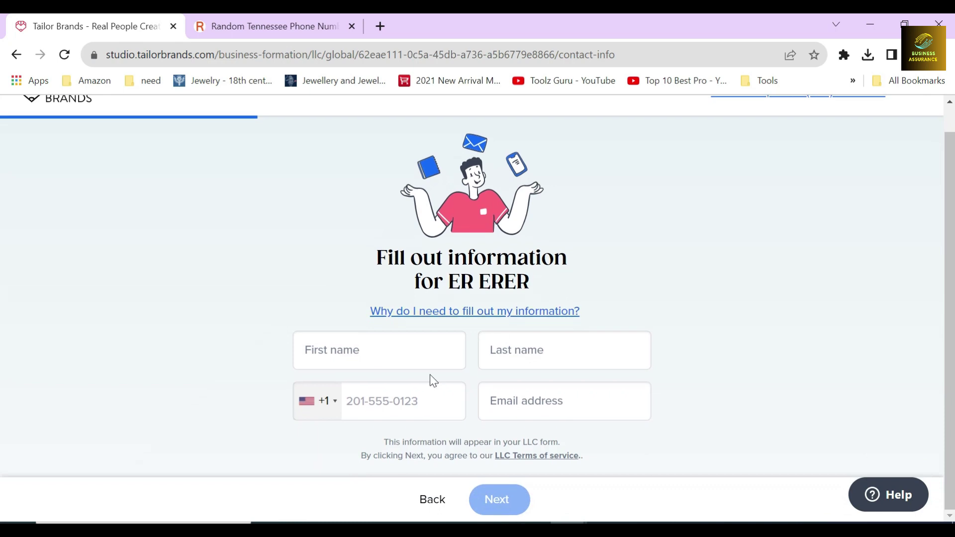
# Step: Go through the first name, last name, phone and email fields of the contact information form
pyautogui.click(373, 324)
pyautogui.click(495, 326)
pyautogui.click(419, 386)
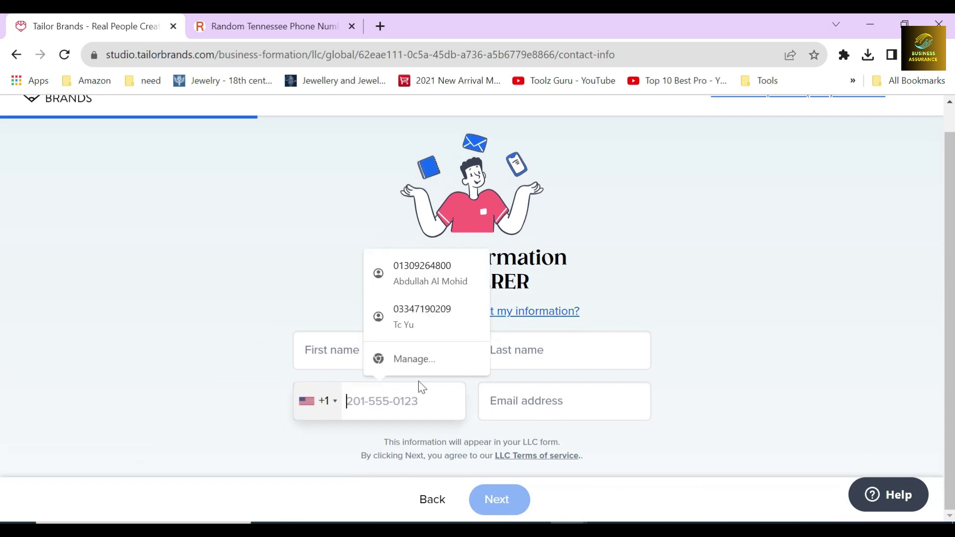
pyautogui.click(536, 380)
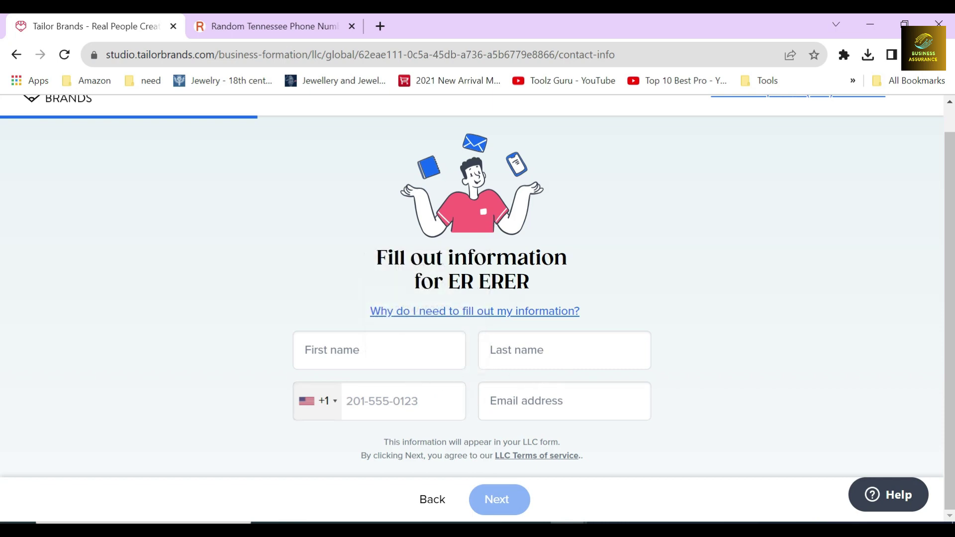
# Step: Fill in the contact's name, email and a phone number copied from the Random Tennessee Phone Number page, and submit the form
pyautogui.click(367, 350)
pyautogui.hotkey('ctrl', 'Tab')
pyautogui.tripleClick(445, 333)
pyautogui.hotkey('ctrl', 'c')
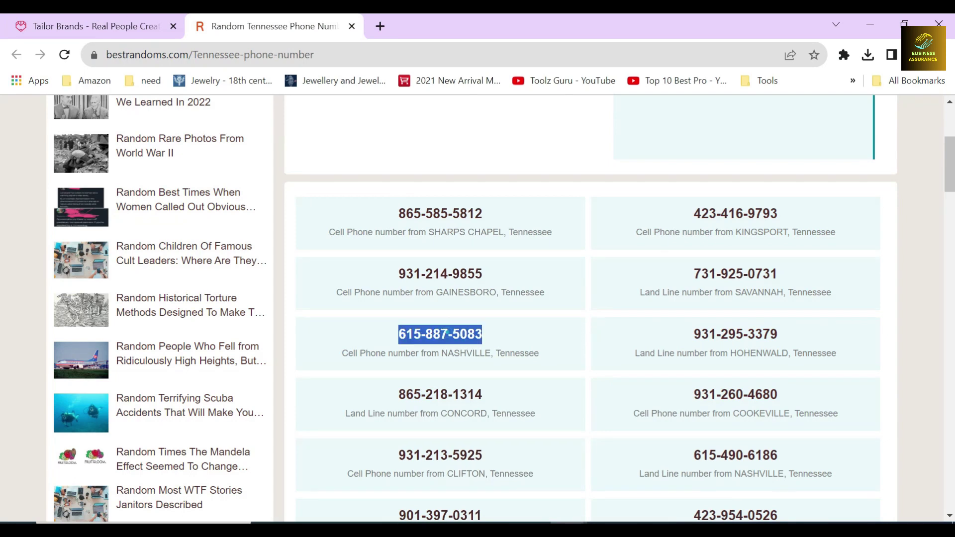
pyautogui.click(90, 26)
pyautogui.hotkey('ctrl', 'v')
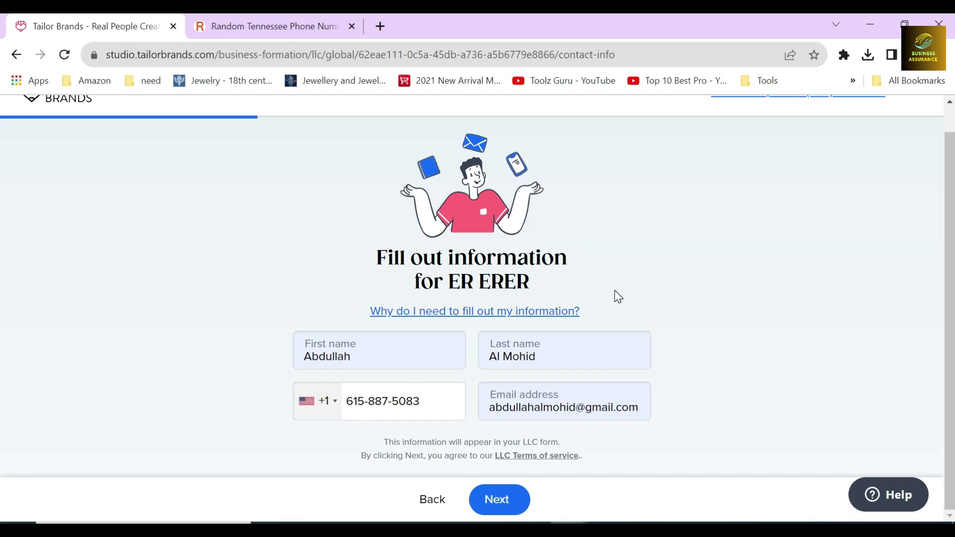
pyautogui.click(495, 502)
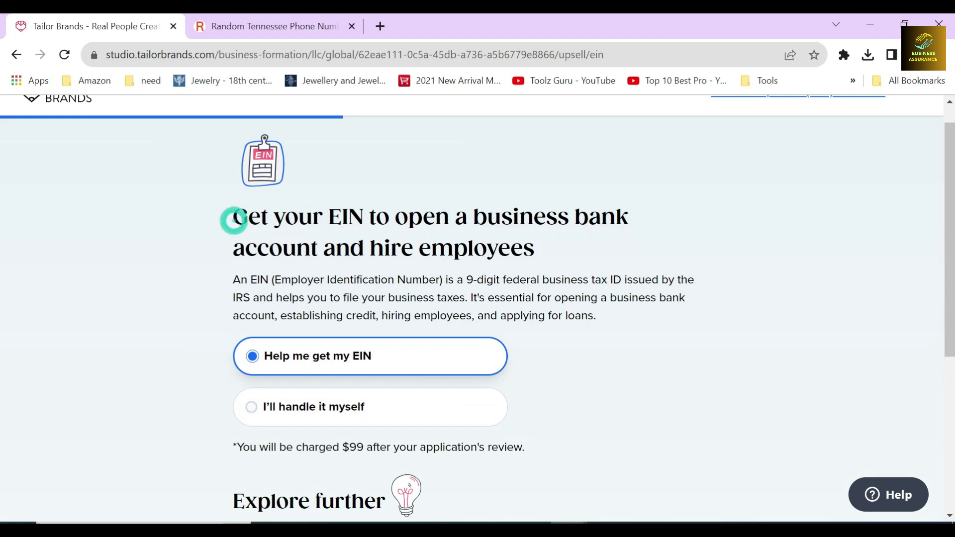
# Step: Read the explanation of what an EIN is and what a business needs it for
pyautogui.moveTo(233, 217); pyautogui.dragTo(364, 217)
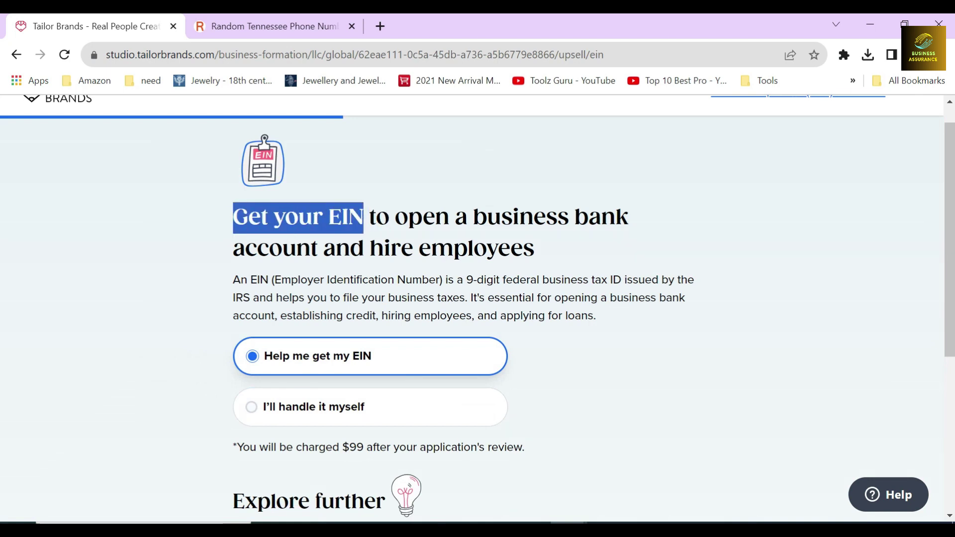
pyautogui.click(363, 216)
pyautogui.moveTo(232, 280); pyautogui.dragTo(539, 280)
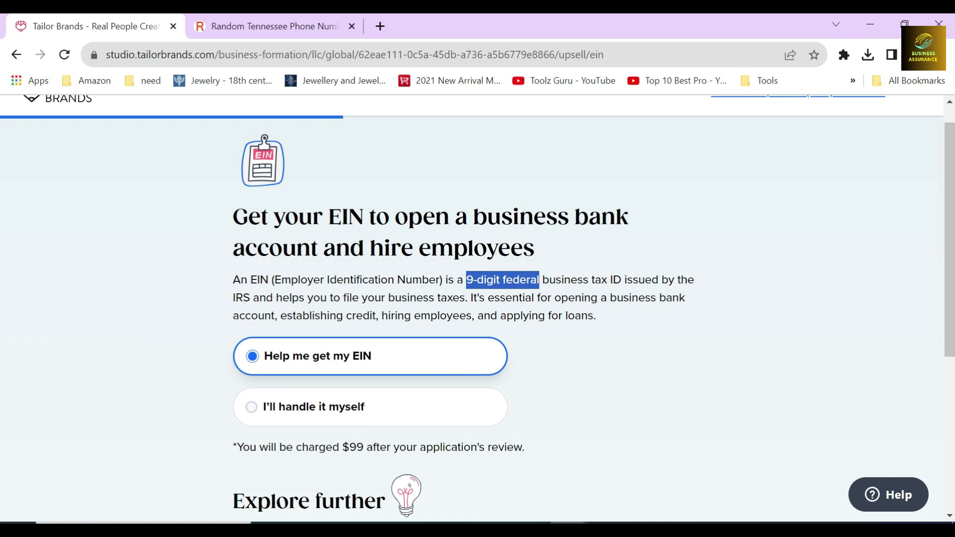
pyautogui.click(570, 279)
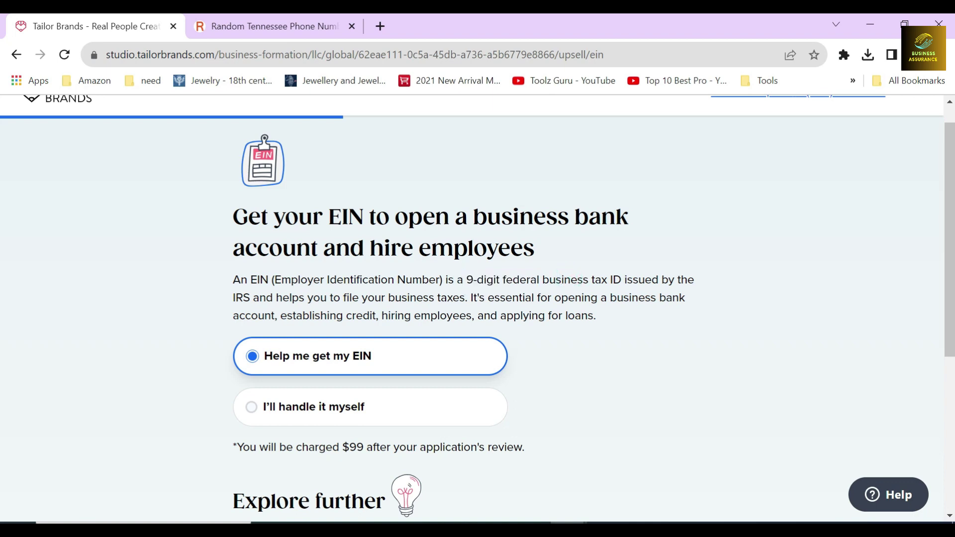
pyautogui.moveTo(470, 298); pyautogui.dragTo(342, 297)
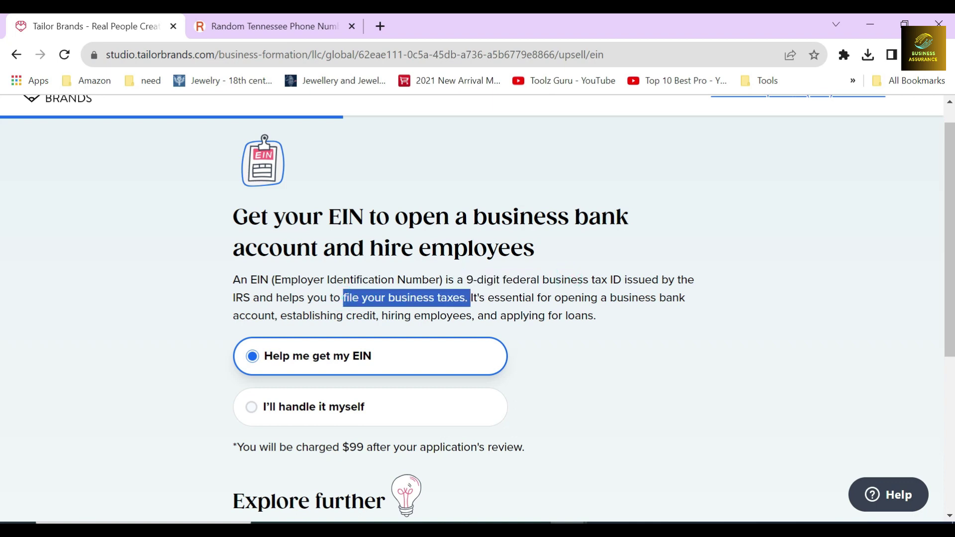
pyautogui.click(363, 315)
pyautogui.moveTo(230, 321); pyautogui.dragTo(292, 317)
pyautogui.click(325, 314)
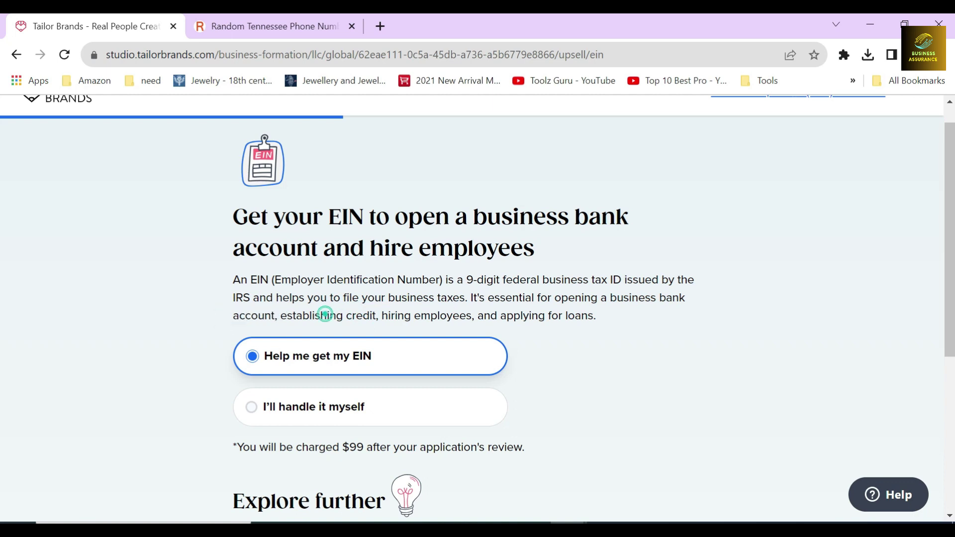
pyautogui.moveTo(379, 316); pyautogui.dragTo(623, 328)
pyautogui.click(468, 318)
pyautogui.click(522, 329)
# Step: Check the EIN options and the charge note, and continue with Help me get my EIN
pyautogui.scroll(-3, 525, 329)
pyautogui.click(216, 208)
pyautogui.click(216, 254)
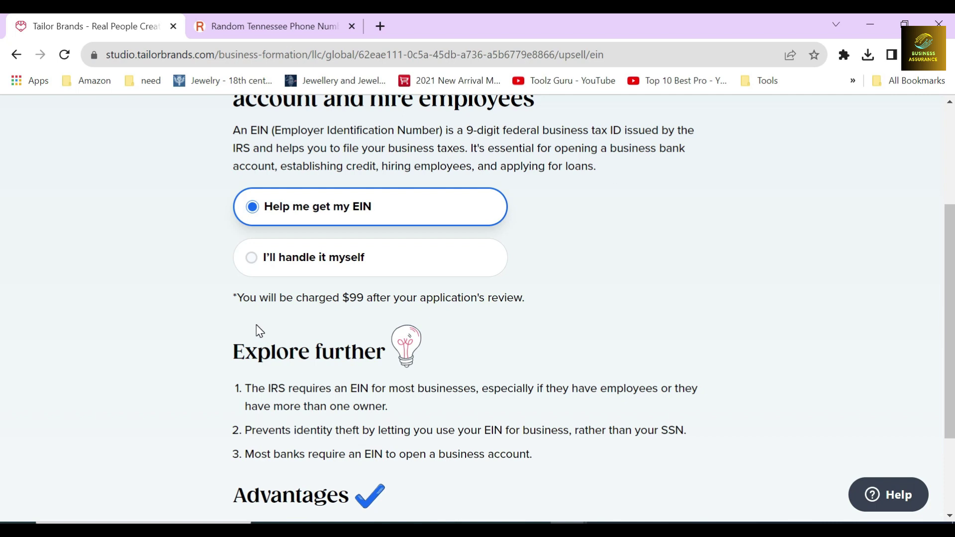
pyautogui.moveTo(232, 299); pyautogui.dragTo(543, 301)
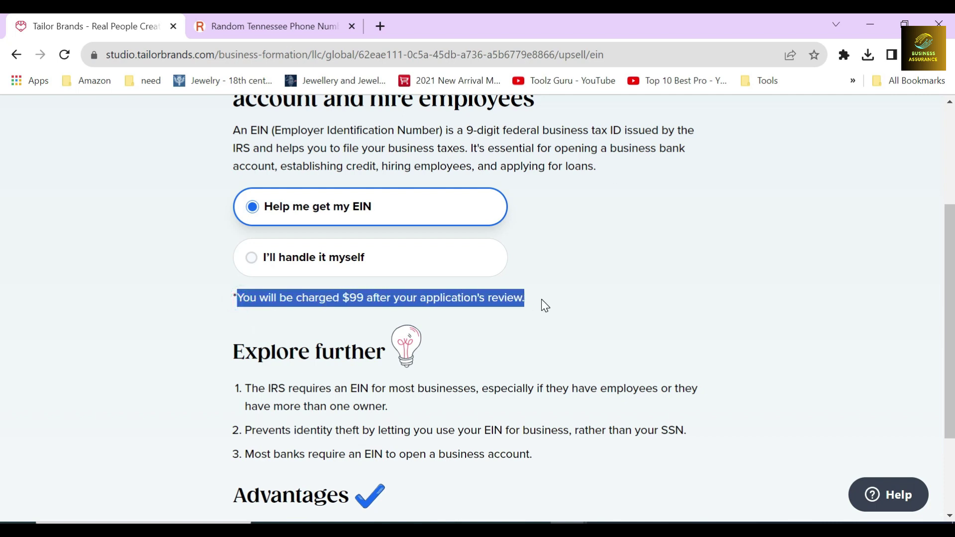
pyautogui.scroll(-1, 348, 328)
pyautogui.click(348, 246)
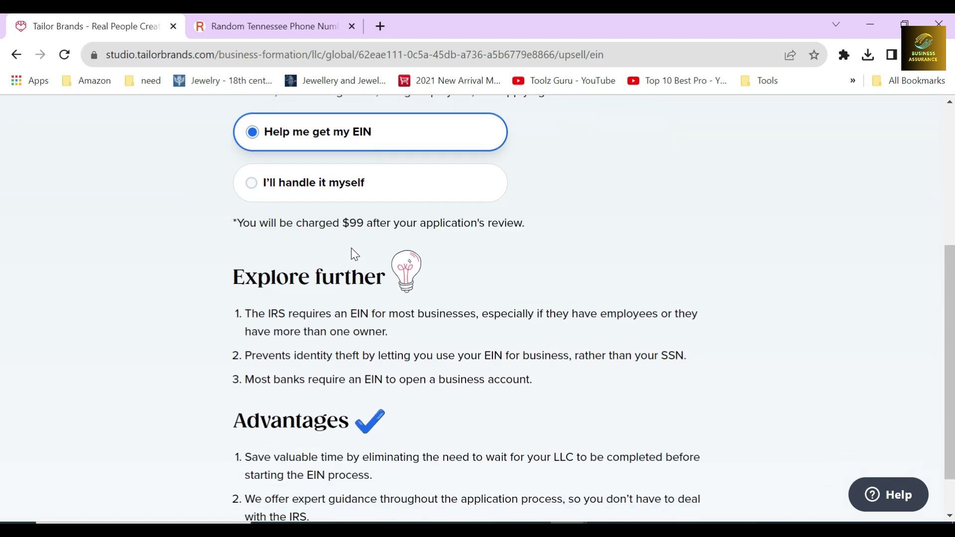
pyautogui.doubleClick(356, 222)
pyautogui.click(356, 244)
pyautogui.scroll(-1, 330, 258)
pyautogui.scroll(2, 318, 248)
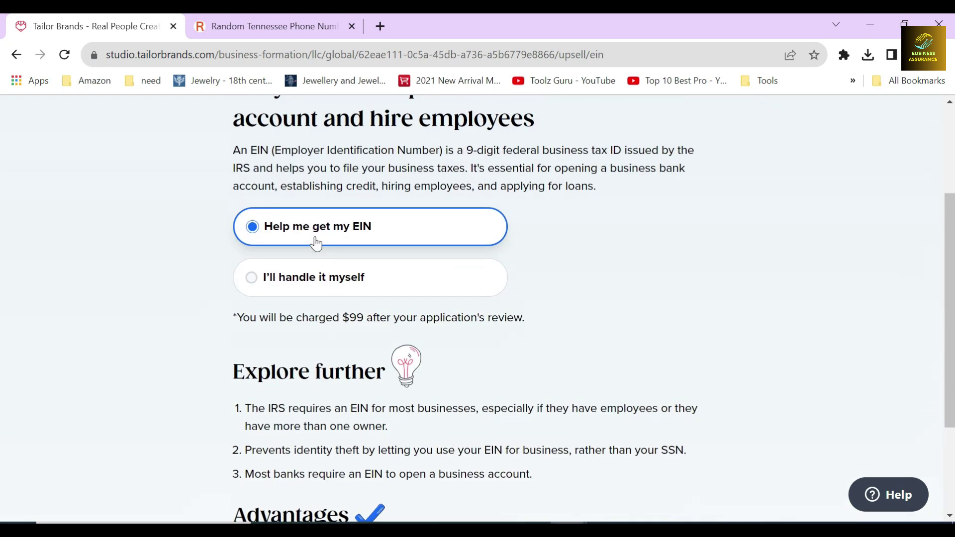
pyautogui.scroll(-3, 437, 308)
pyautogui.click(497, 502)
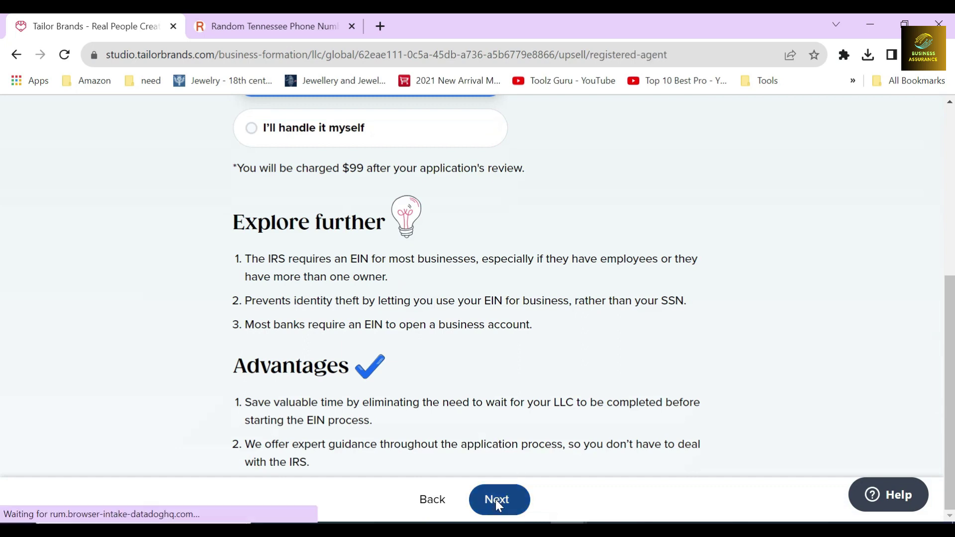
# Step: Read the registered agent requirement for Tennessee and the description of the agent's role
pyautogui.scroll(6, 265, 353)
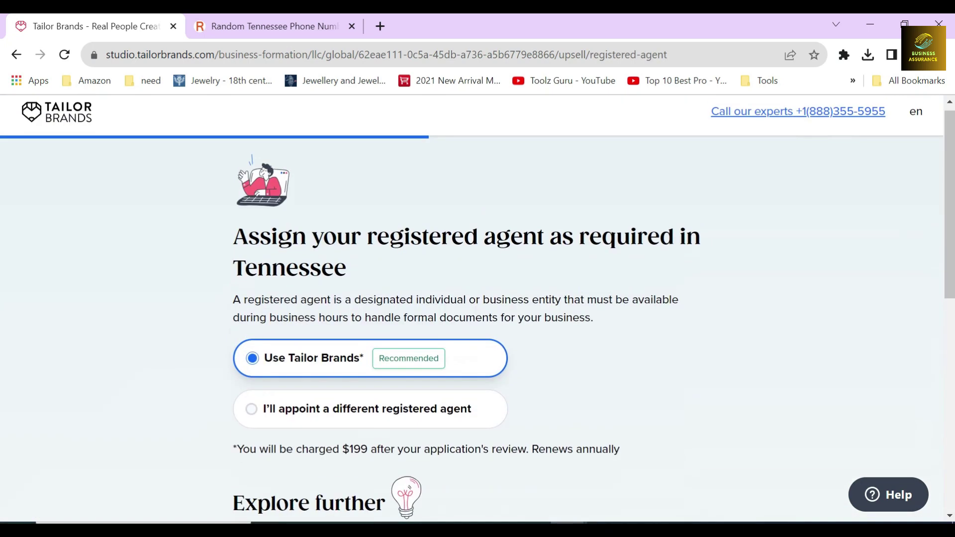
pyautogui.moveTo(232, 243); pyautogui.dragTo(376, 278)
pyautogui.click(372, 271)
pyautogui.moveTo(366, 237); pyautogui.dragTo(544, 238)
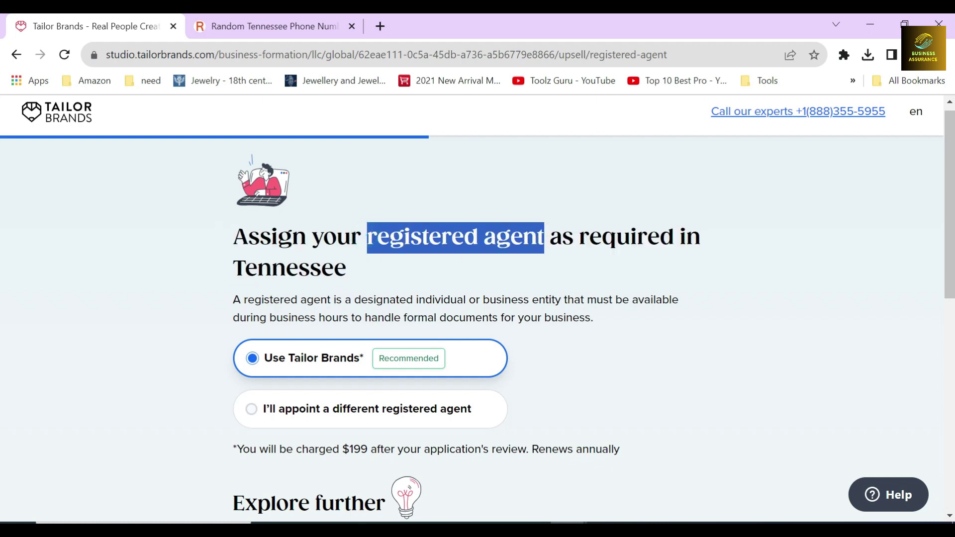
pyautogui.scroll(-2, 375, 291)
pyautogui.click(375, 295)
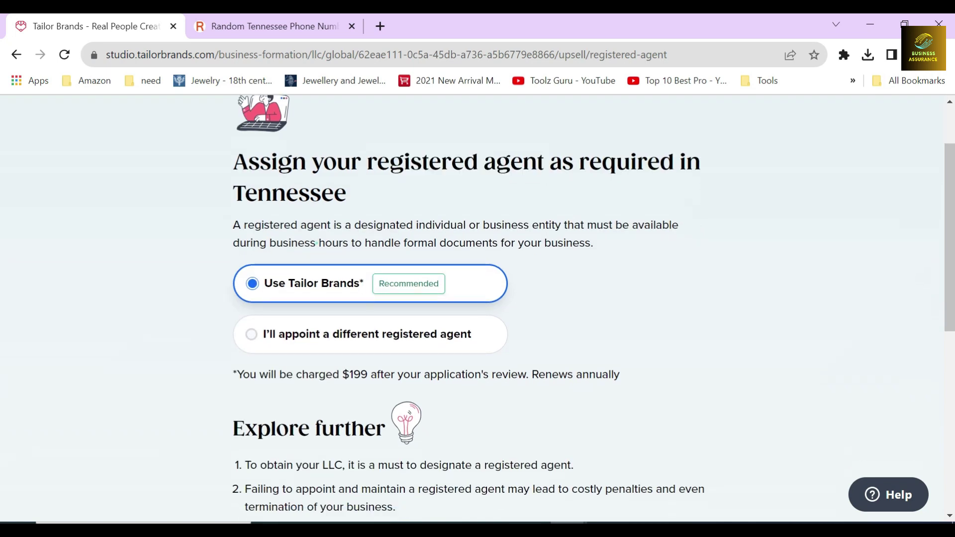
pyautogui.moveTo(230, 226); pyautogui.dragTo(619, 252)
pyautogui.click(613, 260)
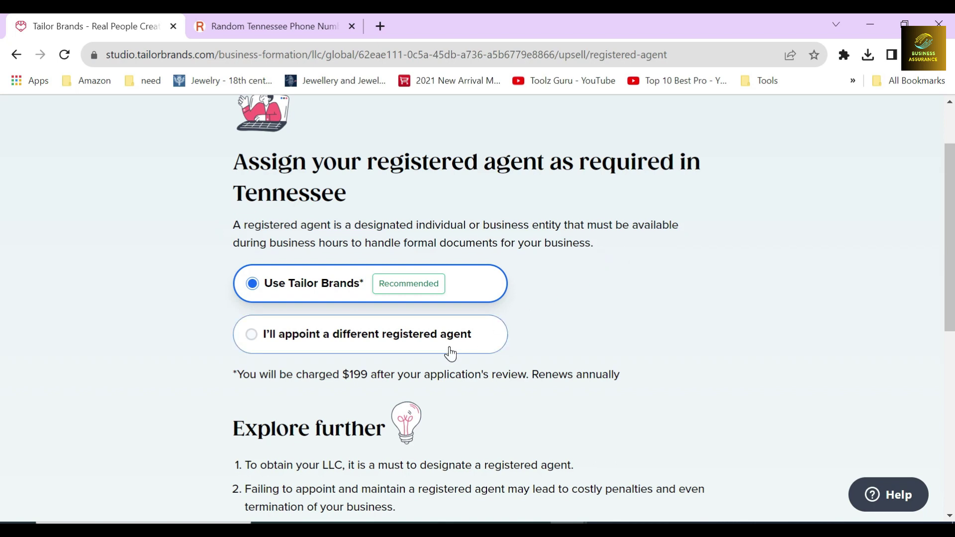
# Step: Check the registered agent charge, requirements and advantages, and continue with Use Tailor Brands
pyautogui.scroll(-3, 451, 353)
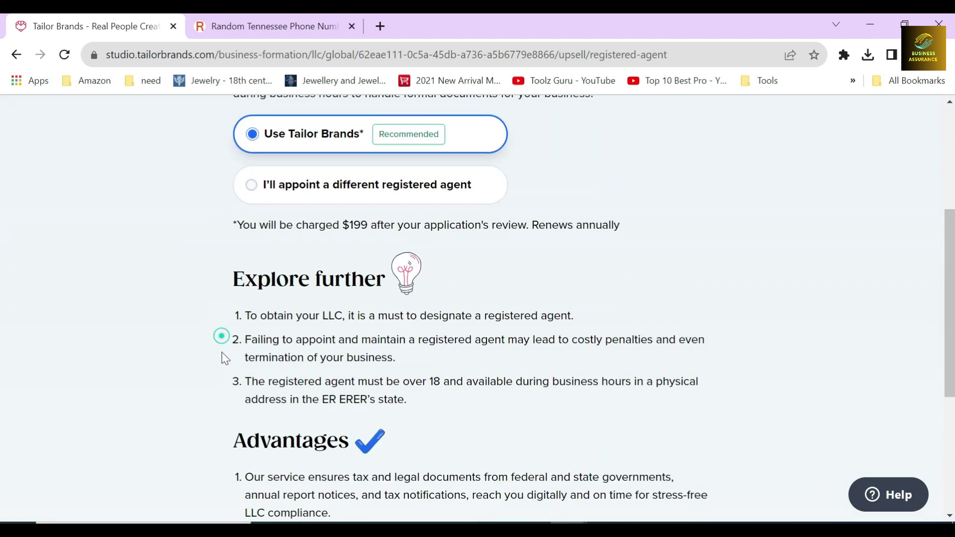
pyautogui.scroll(2, 239, 370)
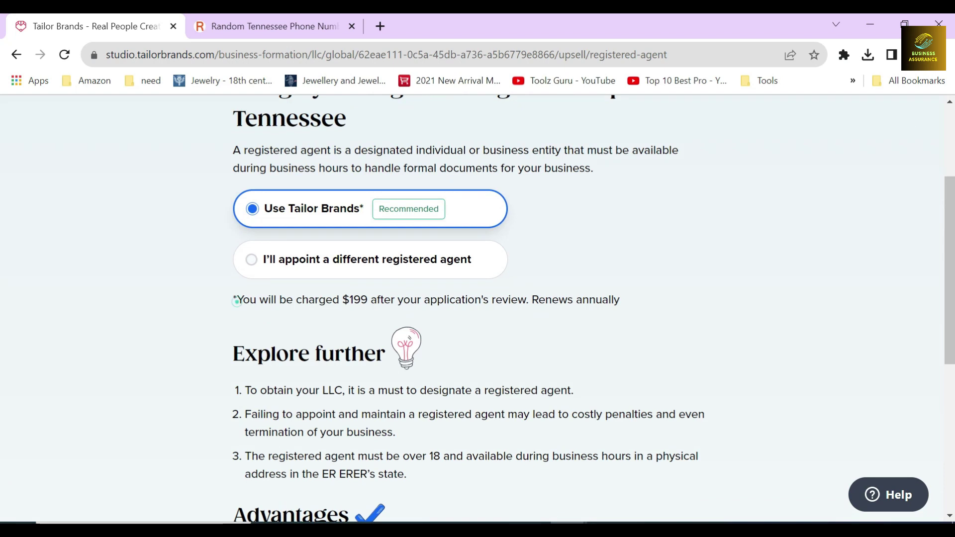
pyautogui.moveTo(235, 300); pyautogui.dragTo(368, 300)
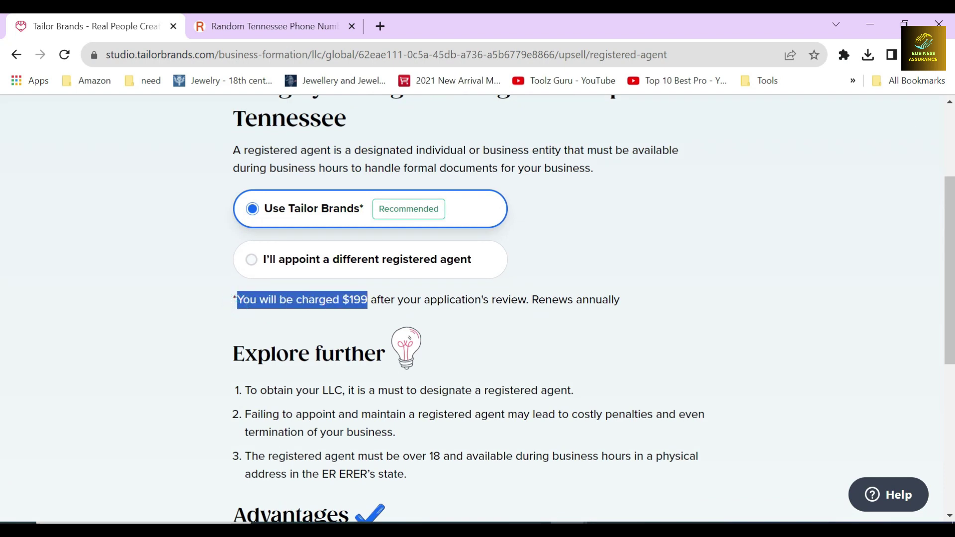
pyautogui.click(358, 322)
pyautogui.scroll(-5, 358, 322)
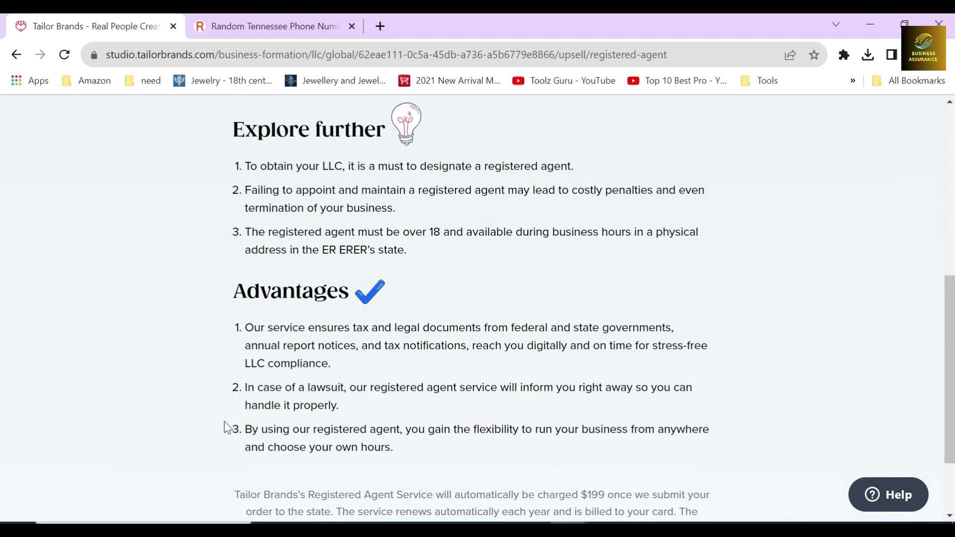
pyautogui.scroll(5, 357, 368)
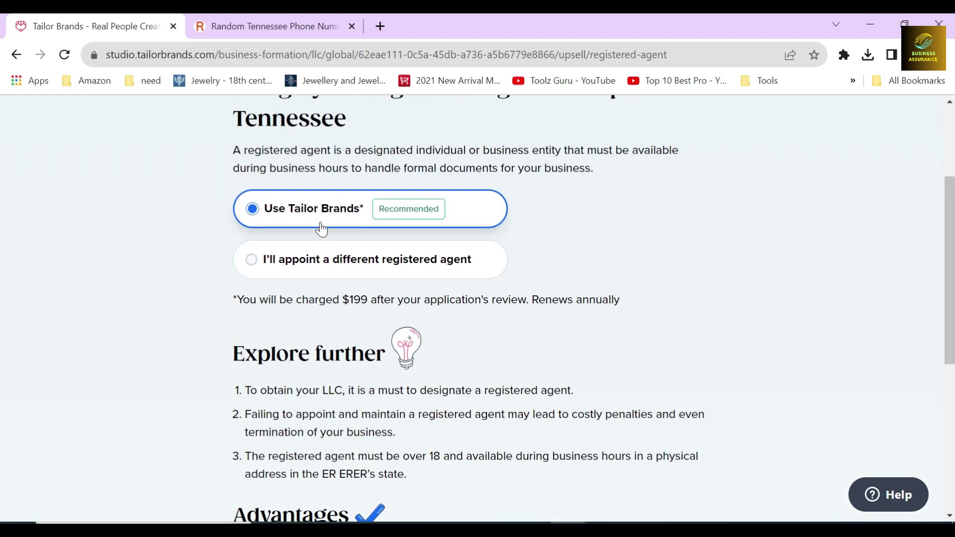
pyautogui.scroll(-6, 336, 218)
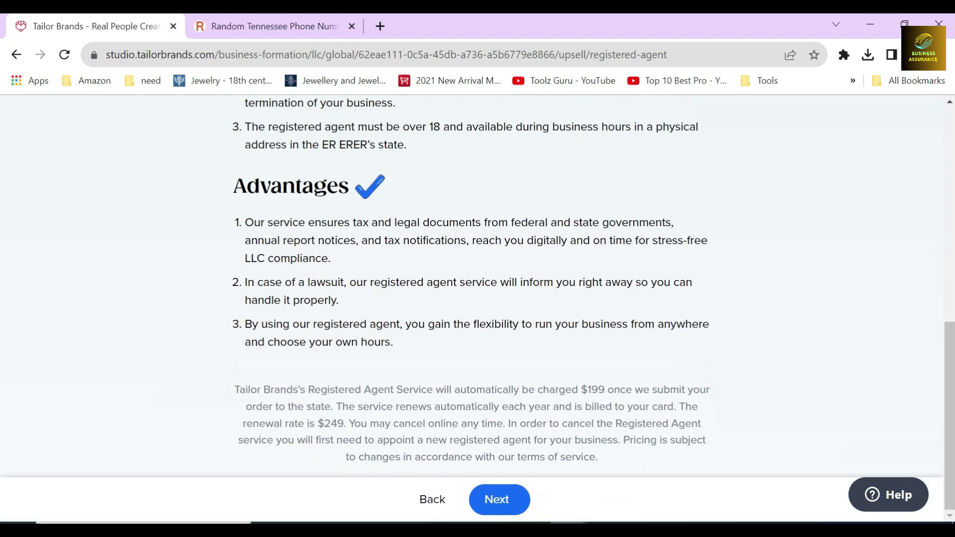
pyautogui.click(495, 498)
# Step: Read the Annual Compliance description and the charge note below its options
pyautogui.scroll(6, 432, 389)
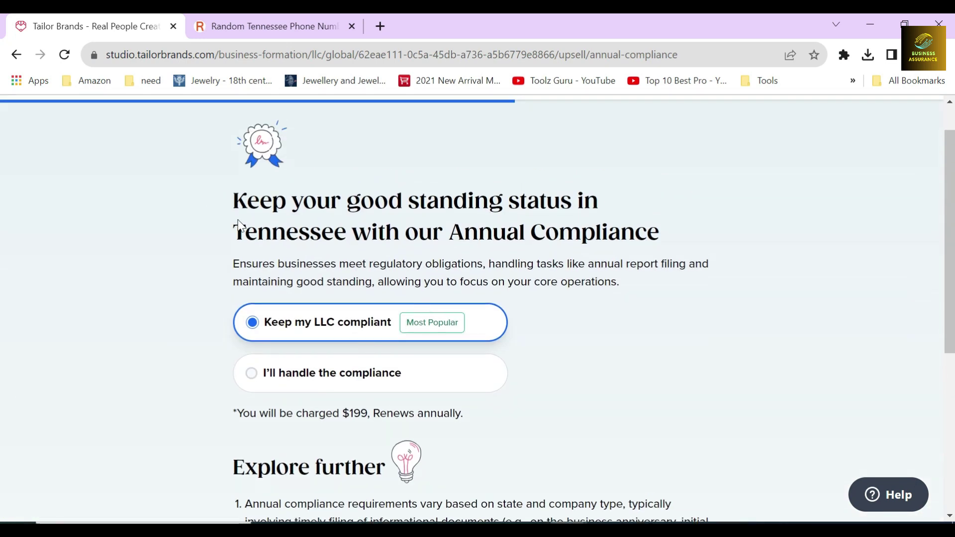
pyautogui.moveTo(232, 195); pyautogui.dragTo(675, 237)
pyautogui.click(675, 237)
pyautogui.moveTo(230, 263); pyautogui.dragTo(631, 297)
pyautogui.click(632, 294)
pyautogui.scroll(-2, 517, 298)
pyautogui.moveTo(233, 339); pyautogui.dragTo(418, 340)
pyautogui.click(489, 344)
pyautogui.moveTo(234, 339); pyautogui.dragTo(367, 353)
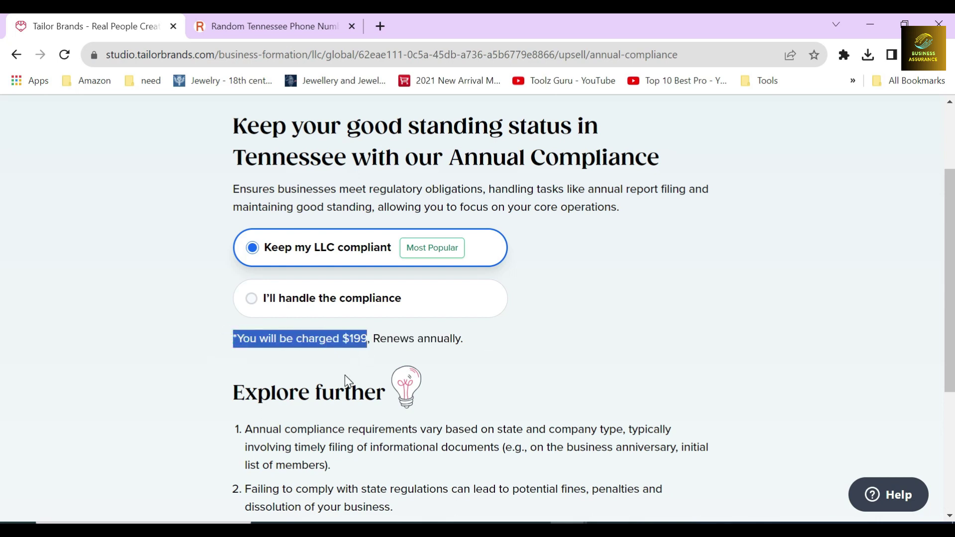
pyautogui.click(354, 364)
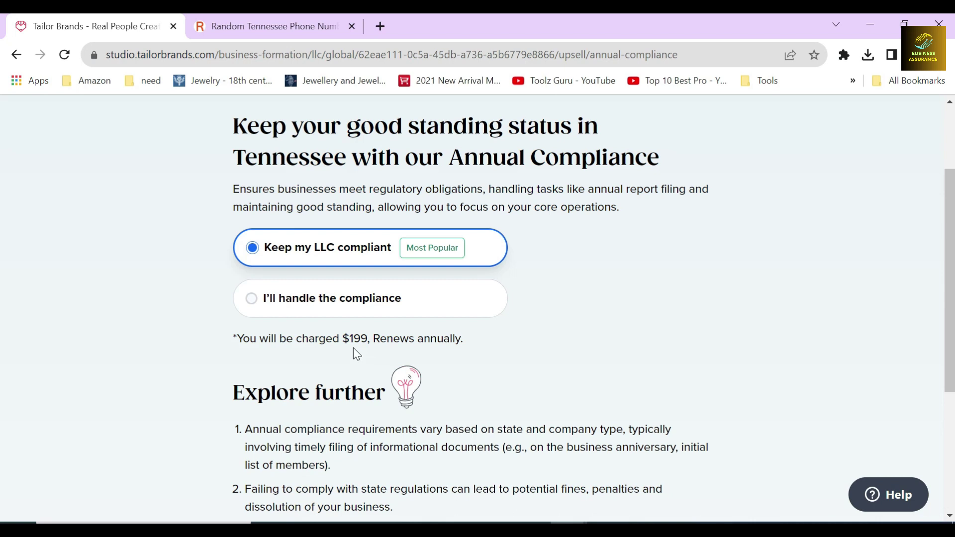
# Step: Choose I'll handle the compliance for the annual compliance service and continue
pyautogui.scroll(-3, 353, 348)
pyautogui.click(225, 281)
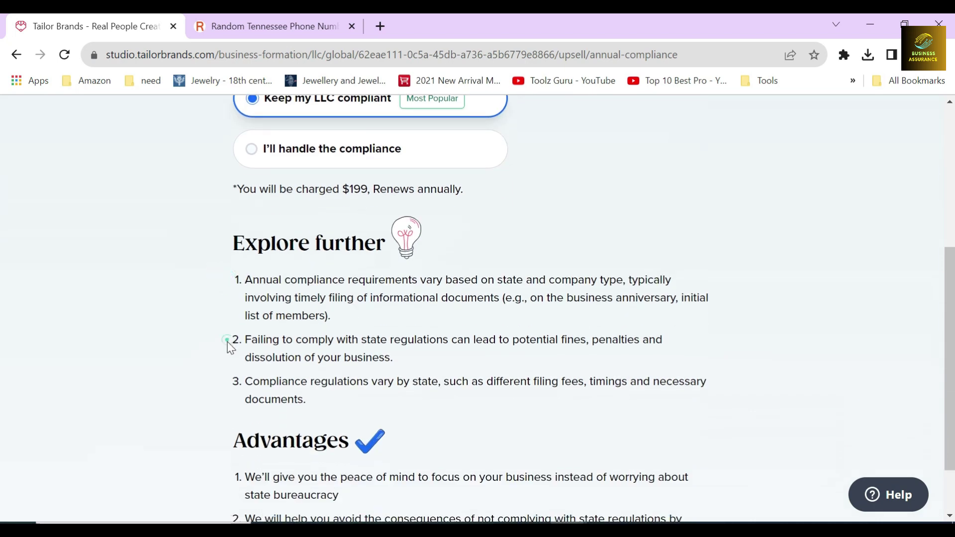
pyautogui.scroll(2, 222, 376)
pyautogui.click(345, 223)
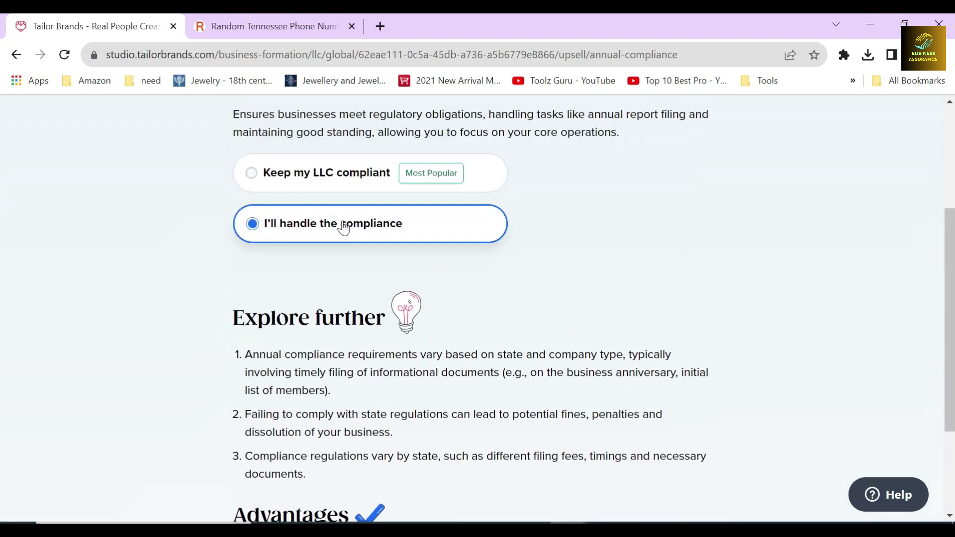
pyautogui.scroll(-3, 414, 401)
pyautogui.click(492, 497)
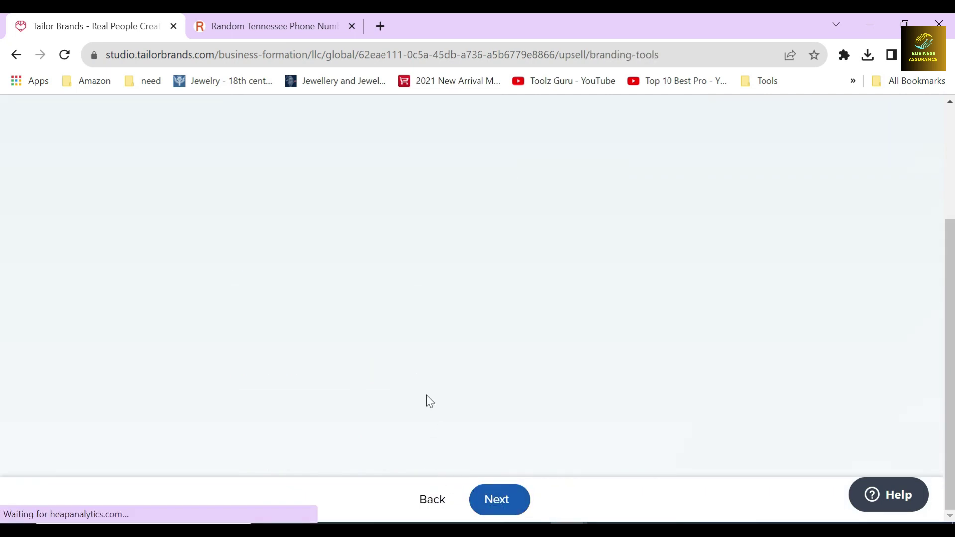
# Step: Read the Branding Toolkit offer, its description and its two options
pyautogui.click(365, 275)
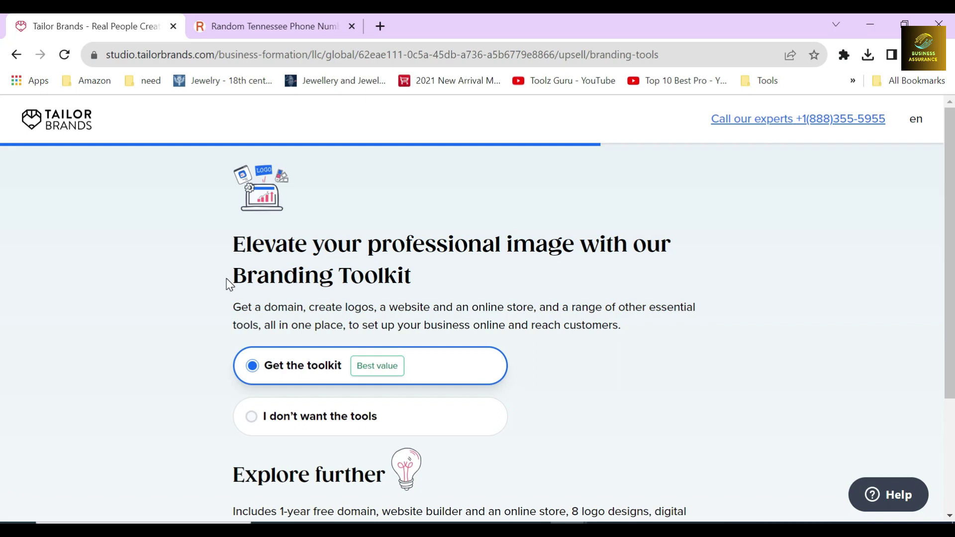
pyautogui.moveTo(226, 279); pyautogui.dragTo(432, 273)
pyautogui.click(432, 272)
pyautogui.moveTo(235, 309); pyautogui.dragTo(590, 321)
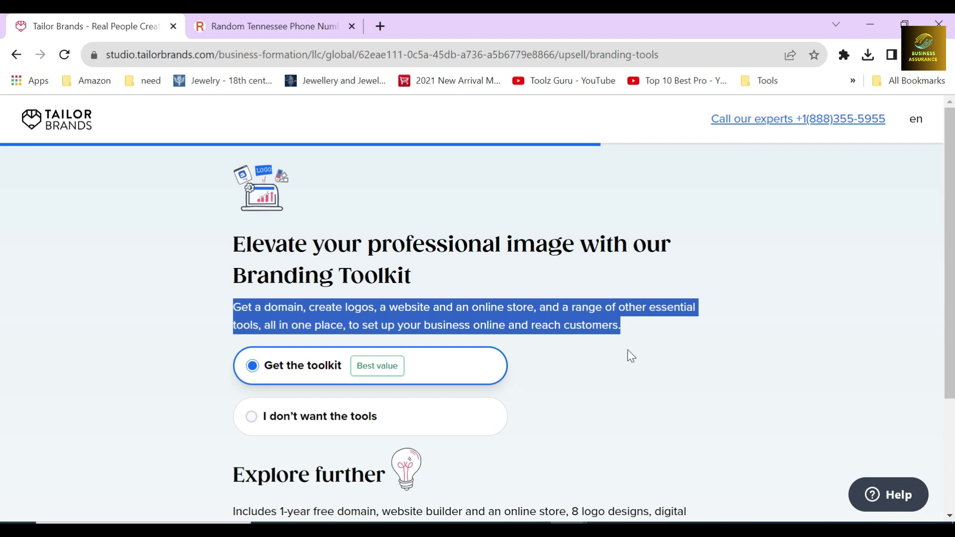
pyautogui.click(578, 349)
pyautogui.scroll(-1, 575, 346)
pyautogui.click(530, 288)
pyautogui.click(217, 289)
pyautogui.click(223, 353)
# Step: Decline the Branding Toolkit by choosing I don't want the tools
pyautogui.scroll(-1, 224, 353)
pyautogui.click(280, 266)
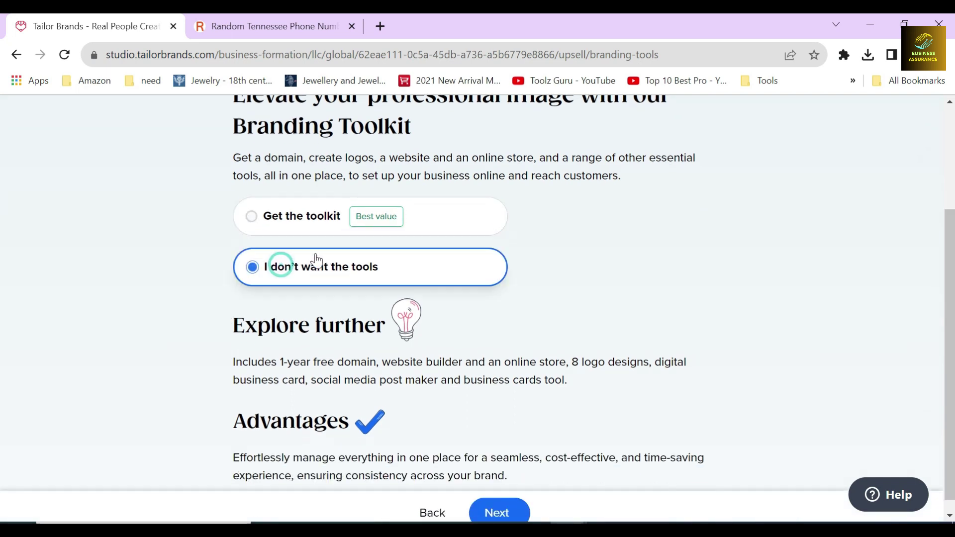
pyautogui.scroll(-1, 330, 341)
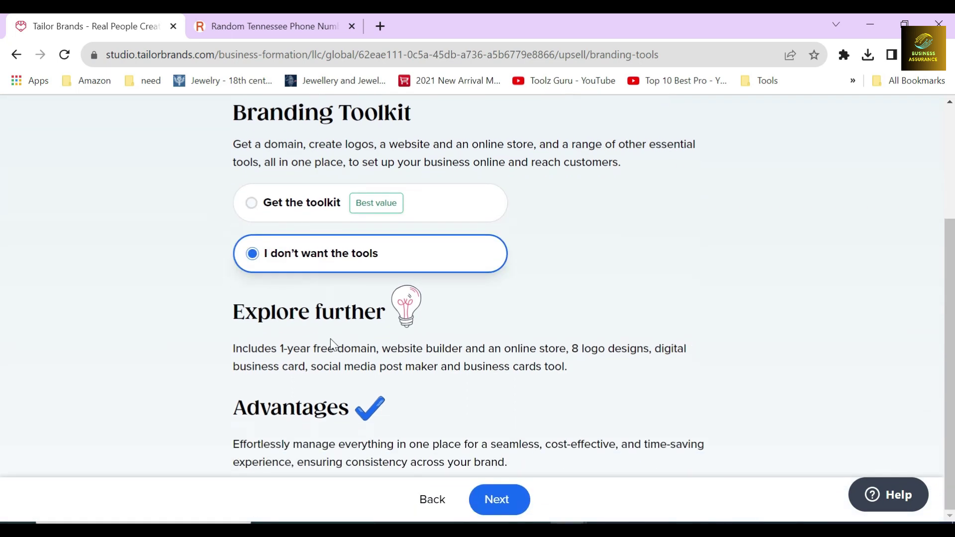
# Step: Read what the Branding Toolkit includes under Explore further and continue with the toolkit declined
pyautogui.moveTo(234, 354); pyautogui.dragTo(576, 386)
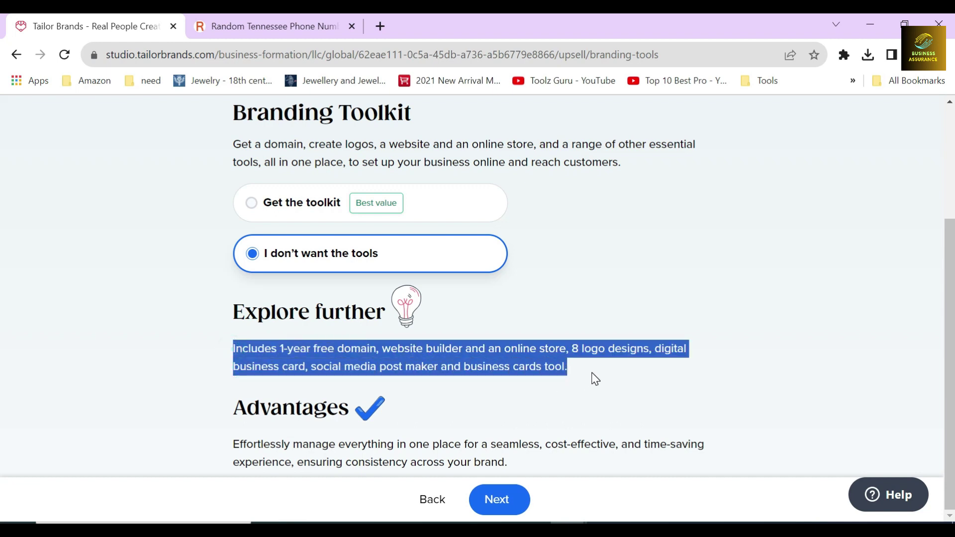
pyautogui.click(588, 372)
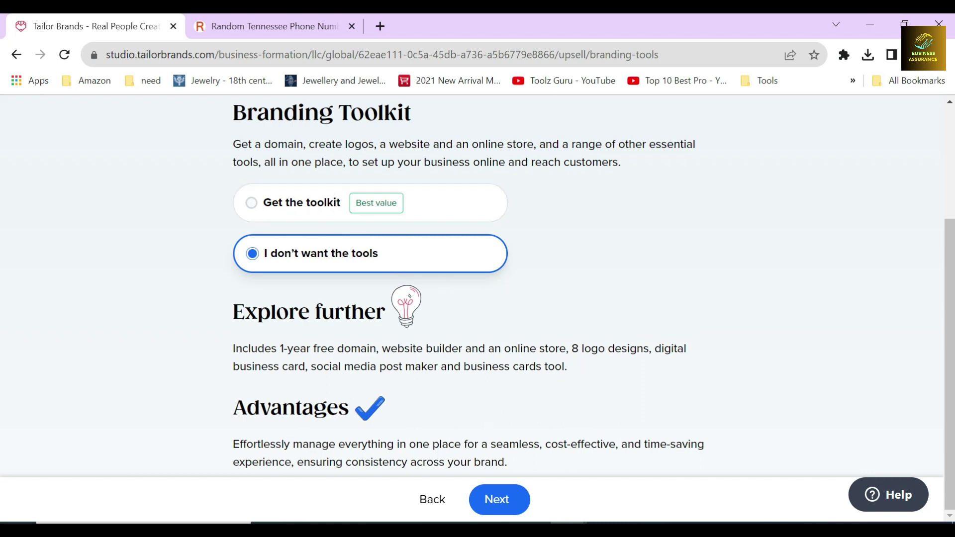
pyautogui.click(496, 500)
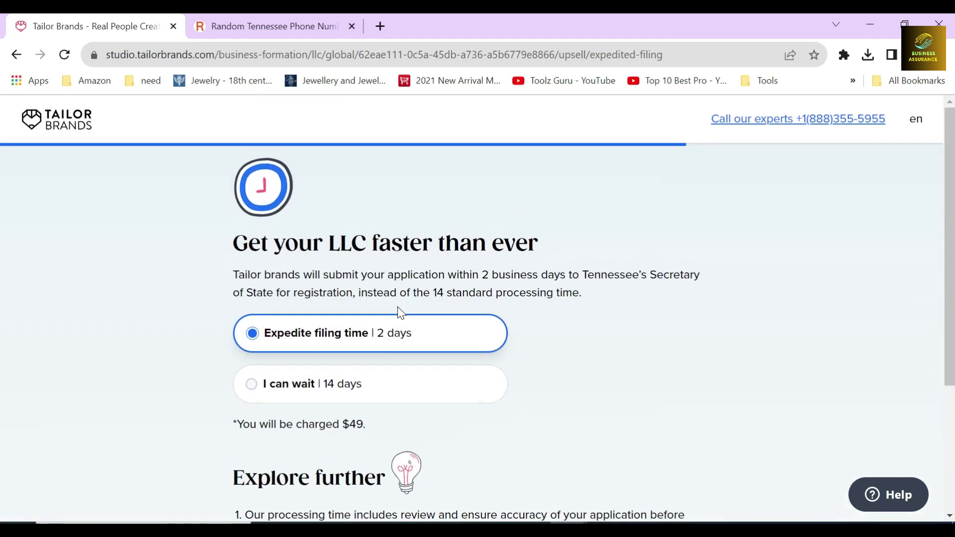
# Step: Read the faster LLC filing offer, comparing its expedited and standard filing options and the charge note below them
pyautogui.moveTo(228, 256); pyautogui.dragTo(539, 245)
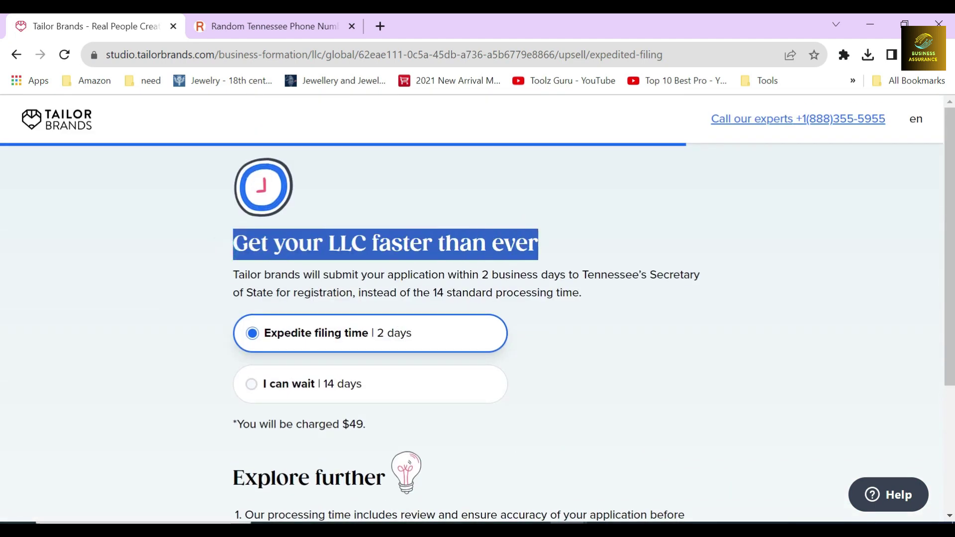
pyautogui.click(553, 240)
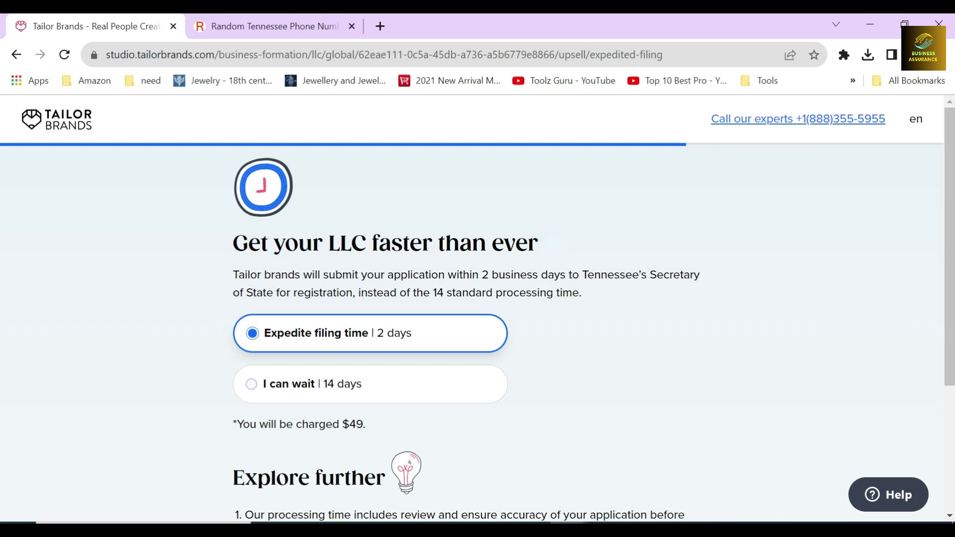
pyautogui.scroll(-2, 284, 315)
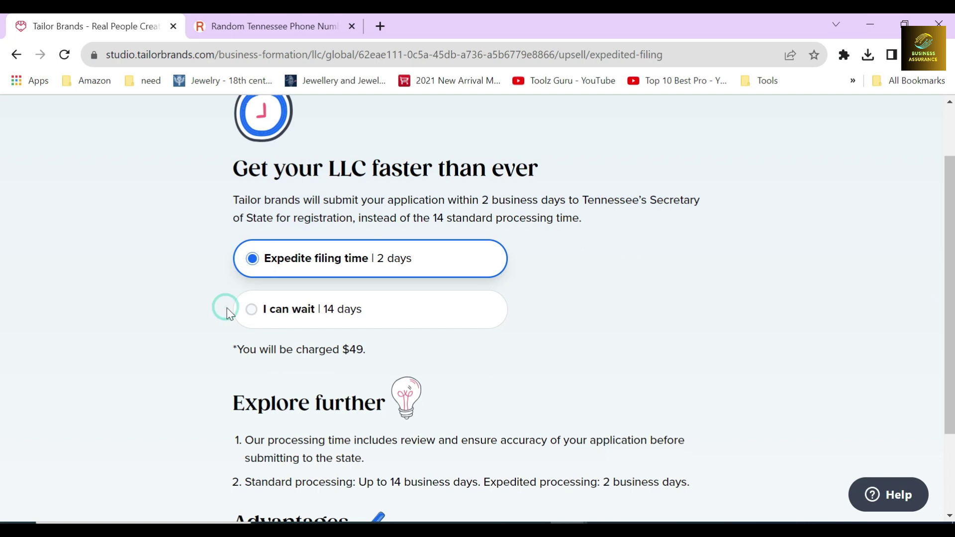
pyautogui.moveTo(311, 334); pyautogui.dragTo(419, 340)
pyautogui.click(418, 336)
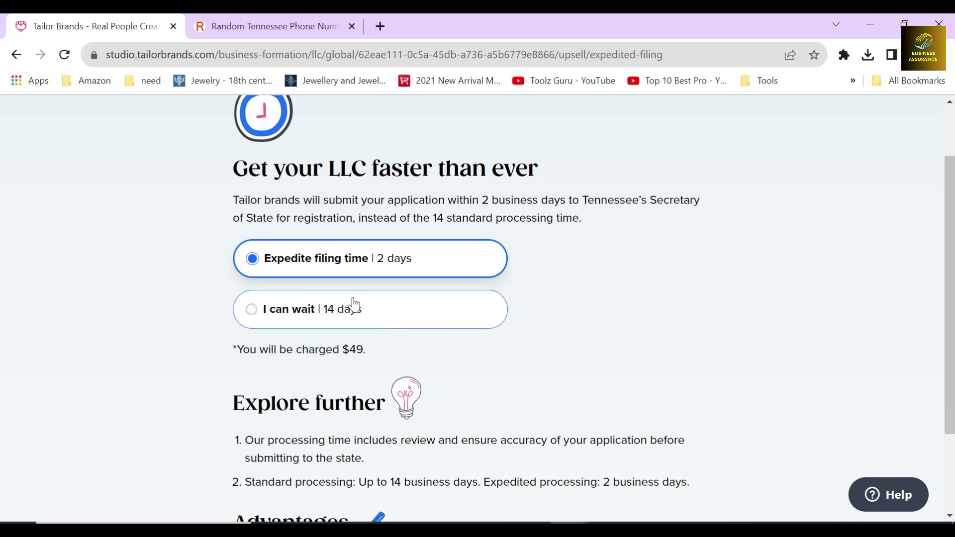
pyautogui.click(222, 262)
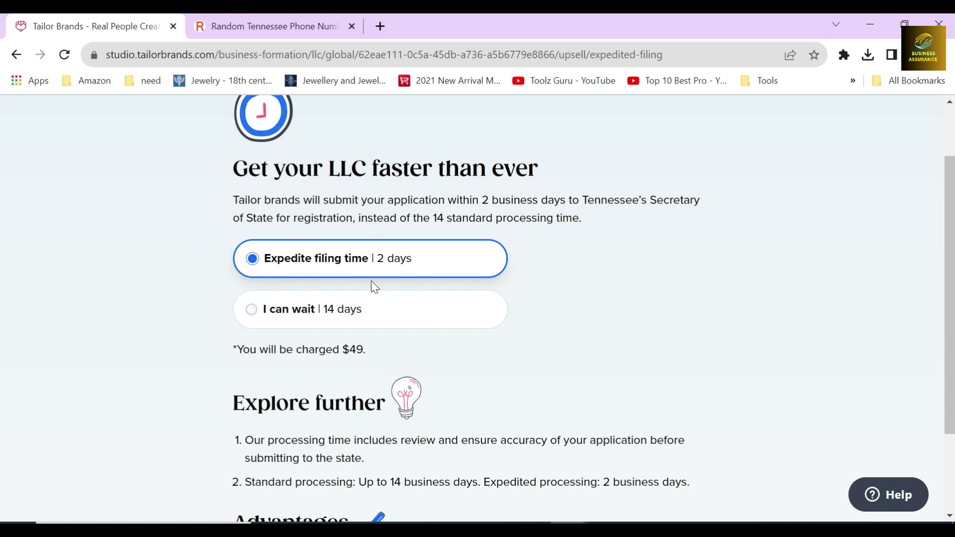
pyautogui.moveTo(376, 287); pyautogui.dragTo(416, 264)
pyautogui.click(411, 282)
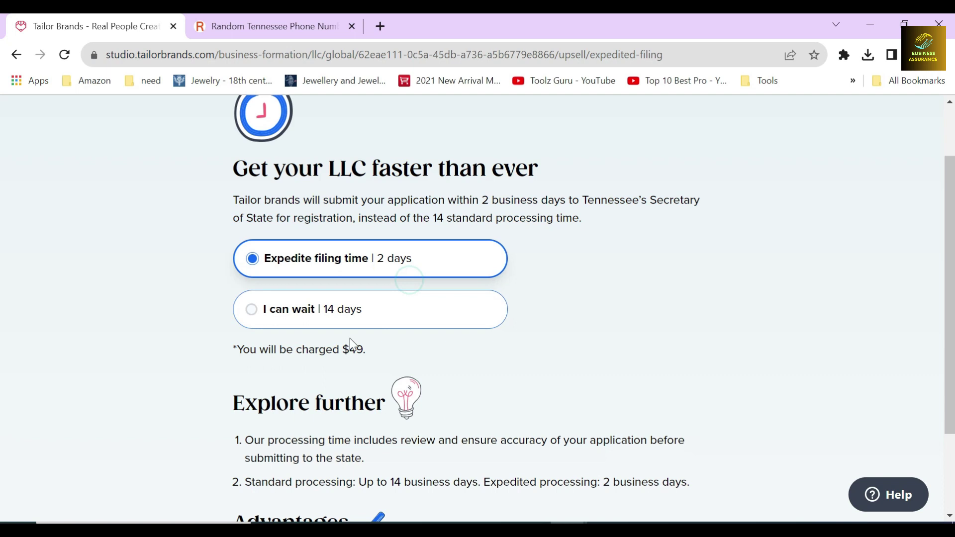
pyautogui.moveTo(237, 350); pyautogui.dragTo(362, 350)
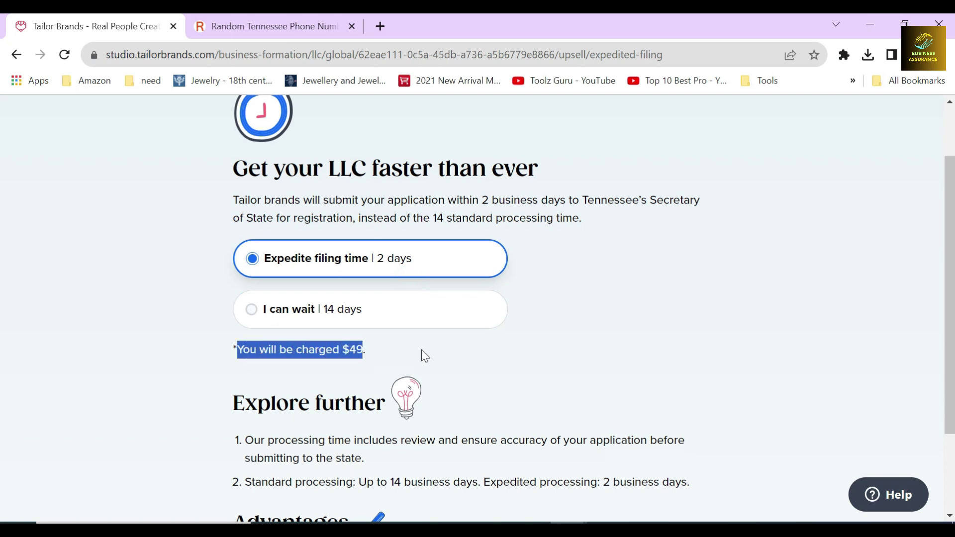
pyautogui.scroll(-1, 444, 333)
pyautogui.click(390, 273)
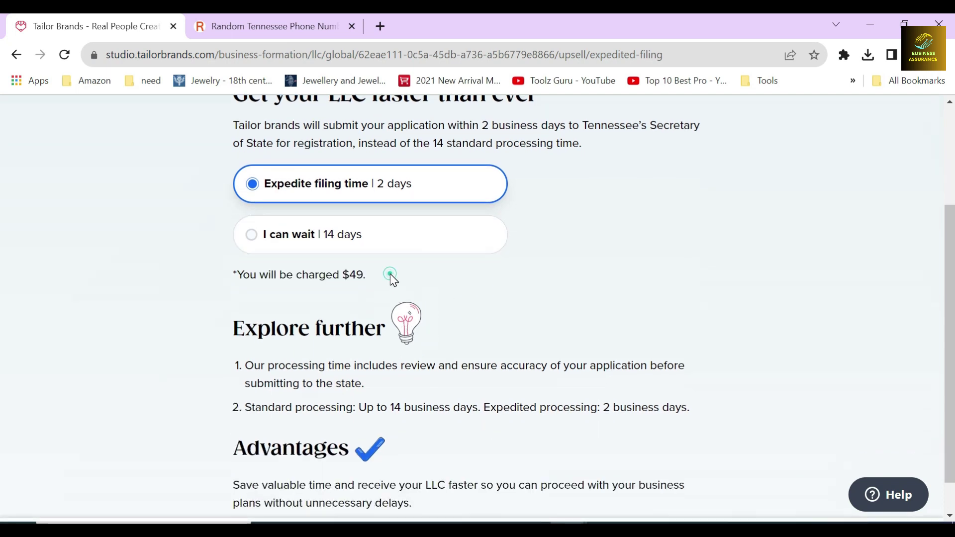
# Step: Choose I can wait | 14 days for the filing time and continue
pyautogui.click(305, 237)
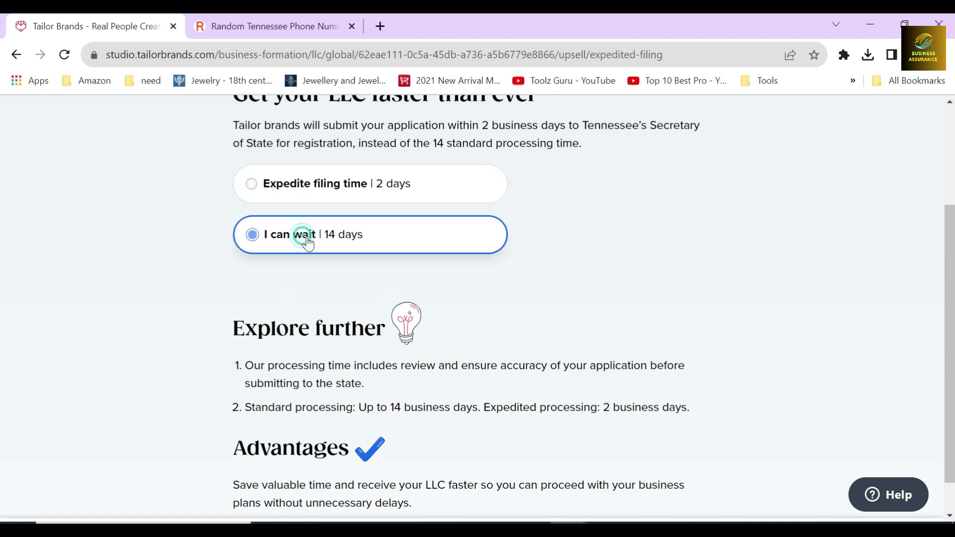
pyautogui.scroll(-1, 527, 398)
pyautogui.click(502, 500)
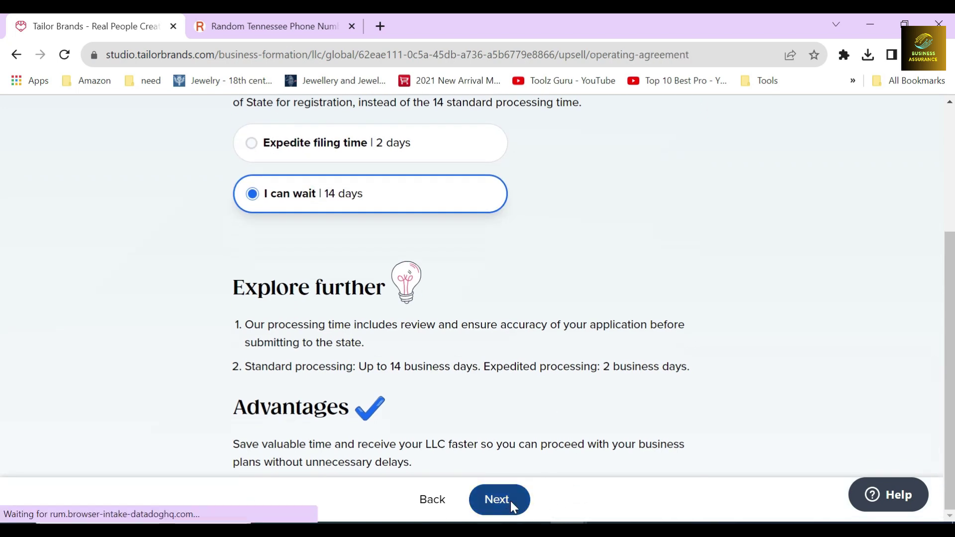
# Step: Read the Operating Agreement offer's heading, description and charge note
pyautogui.scroll(4, 402, 357)
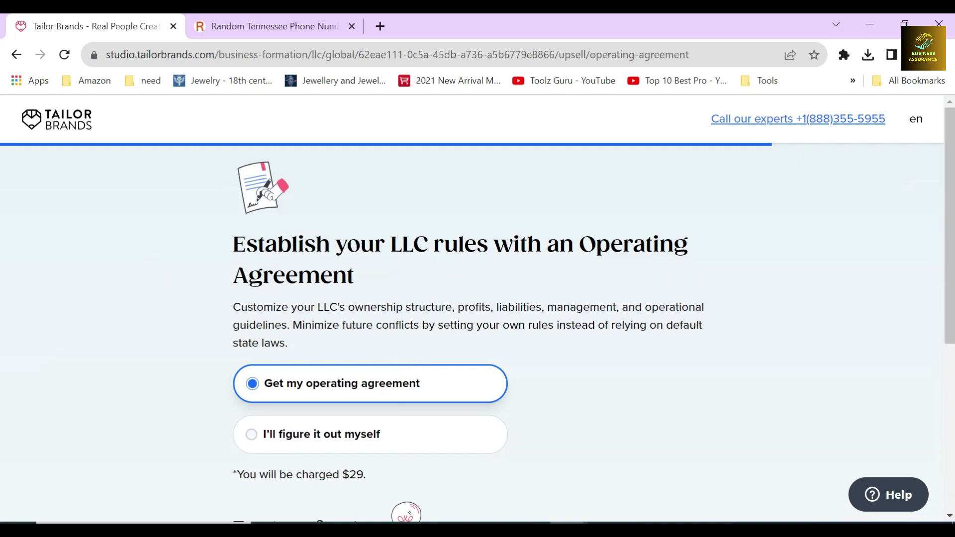
pyautogui.moveTo(386, 244); pyautogui.dragTo(405, 265)
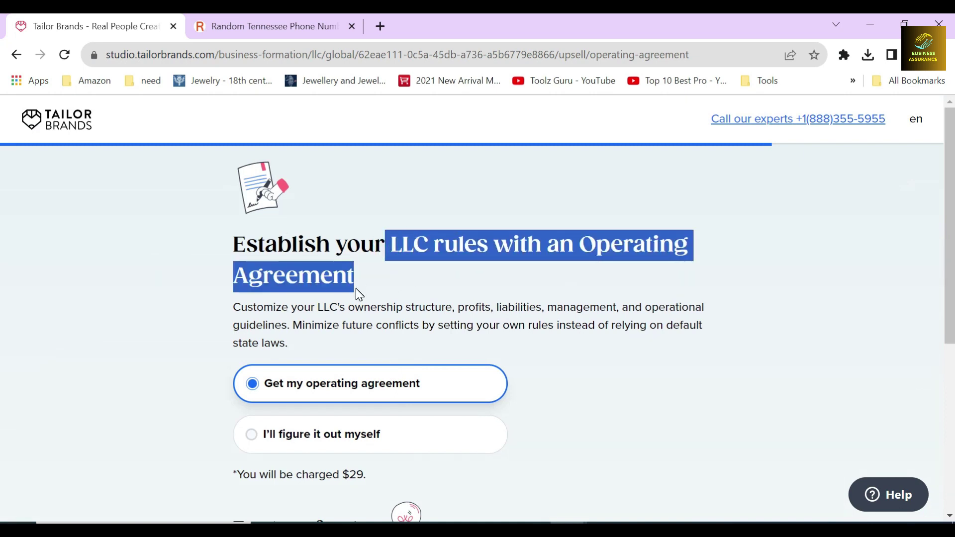
pyautogui.click(334, 308)
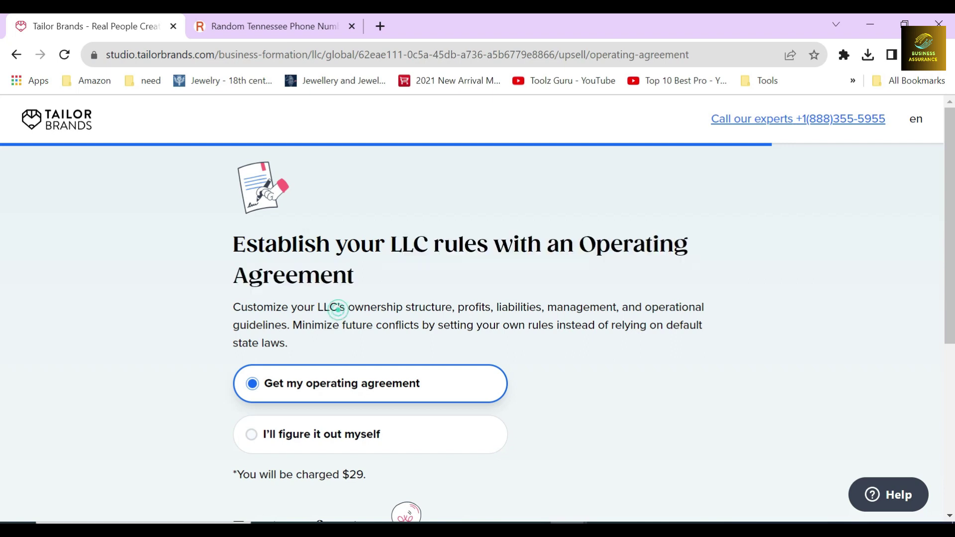
pyautogui.moveTo(230, 308); pyautogui.dragTo(348, 308)
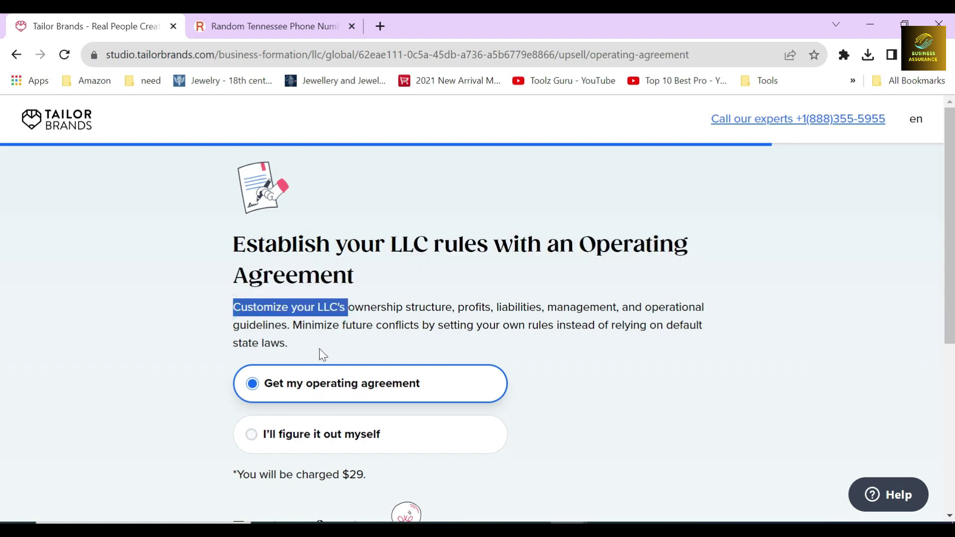
pyautogui.moveTo(234, 473); pyautogui.dragTo(383, 466)
# Step: Examine the Explore further and Advantages points of the Operating Agreement offer
pyautogui.scroll(-2, 407, 437)
pyautogui.scroll(-2, 408, 437)
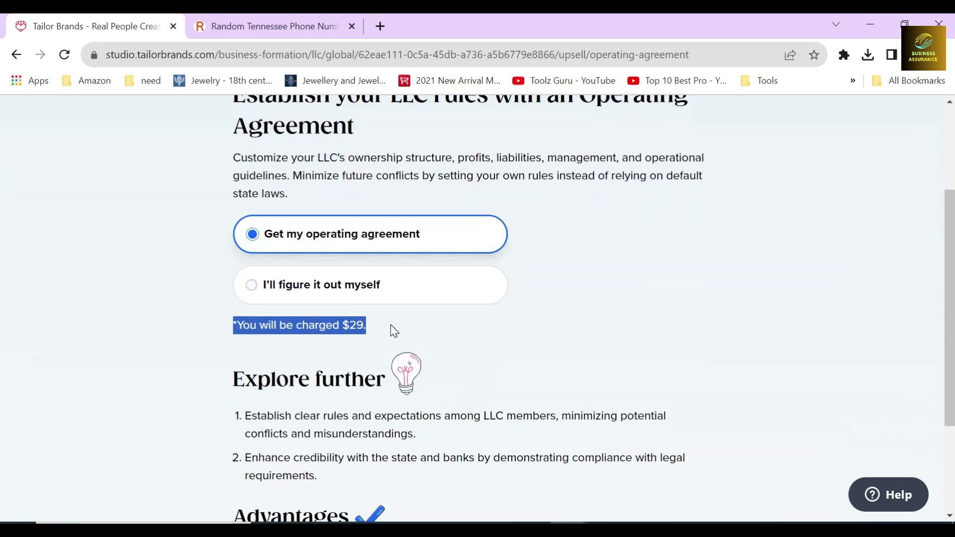
pyautogui.scroll(-1, 390, 326)
pyautogui.scroll(-1, 393, 328)
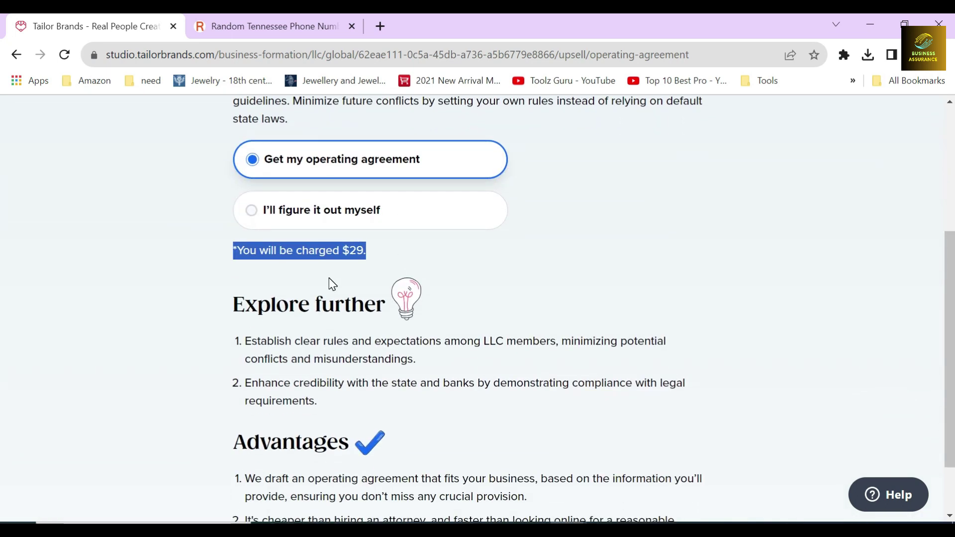
pyautogui.scroll(-1, 332, 285)
pyautogui.click(226, 267)
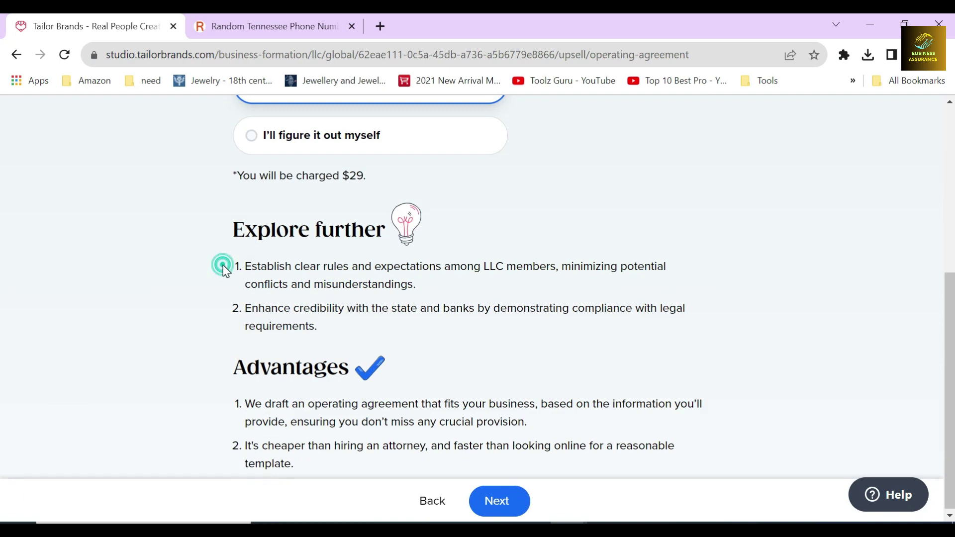
pyautogui.click(224, 266)
pyautogui.click(225, 310)
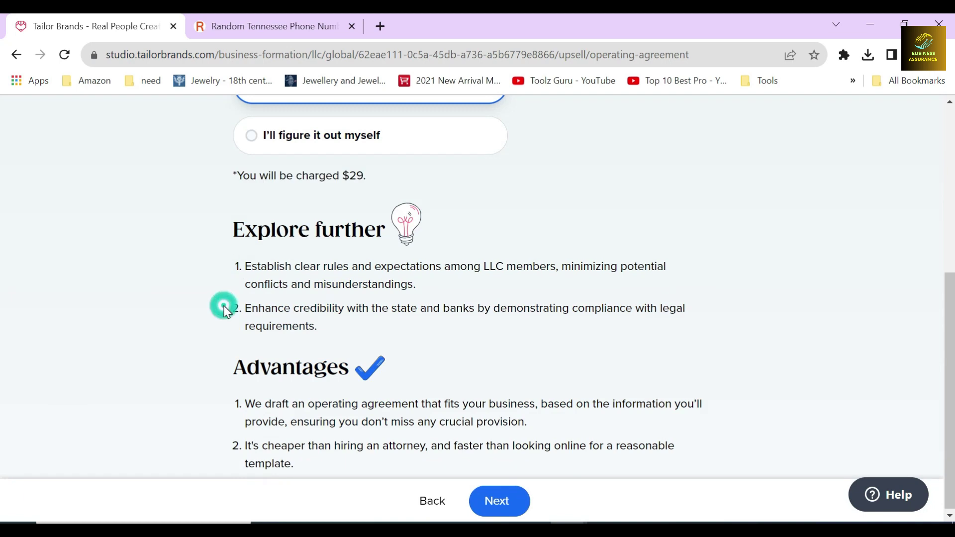
pyautogui.doubleClick(291, 366)
pyautogui.click(291, 366)
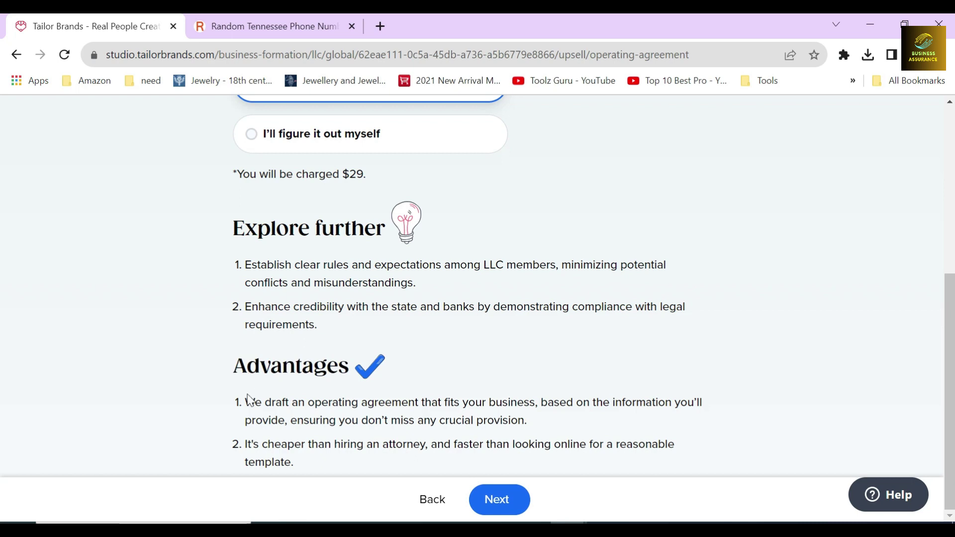
pyautogui.moveTo(248, 406); pyautogui.dragTo(295, 463)
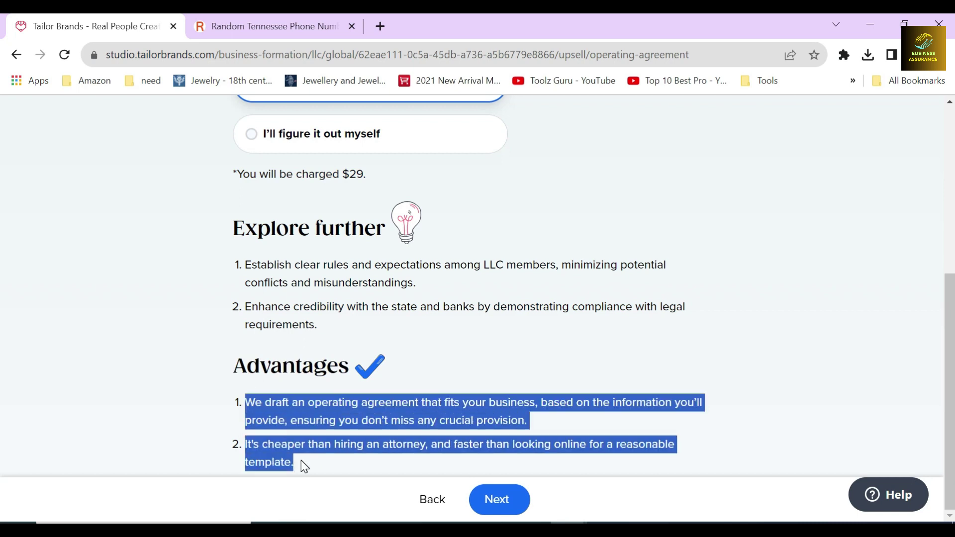
pyautogui.click(304, 455)
# Step: Recheck the Operating Agreement options and charge note, keep Get my operating agreement selected, and continue
pyautogui.scroll(3, 462, 370)
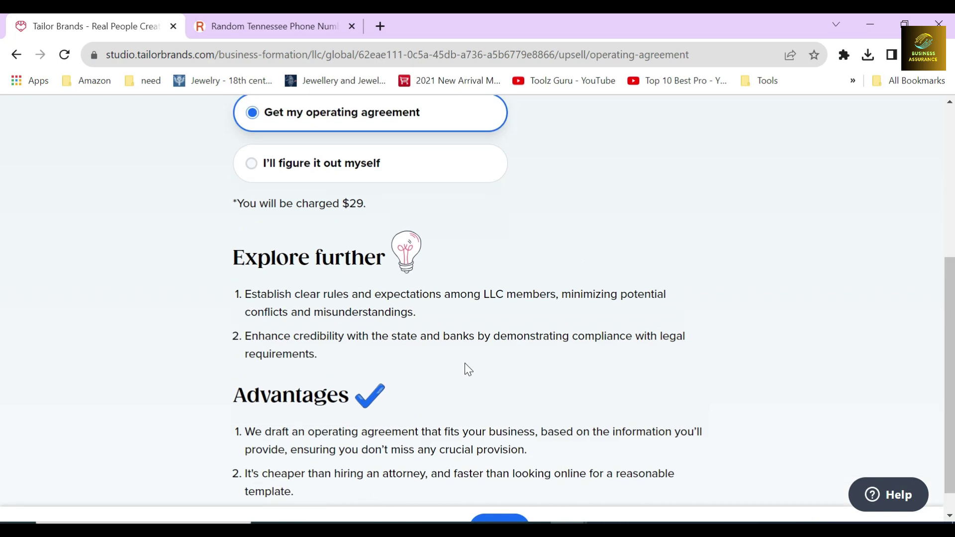
pyautogui.scroll(2, 468, 370)
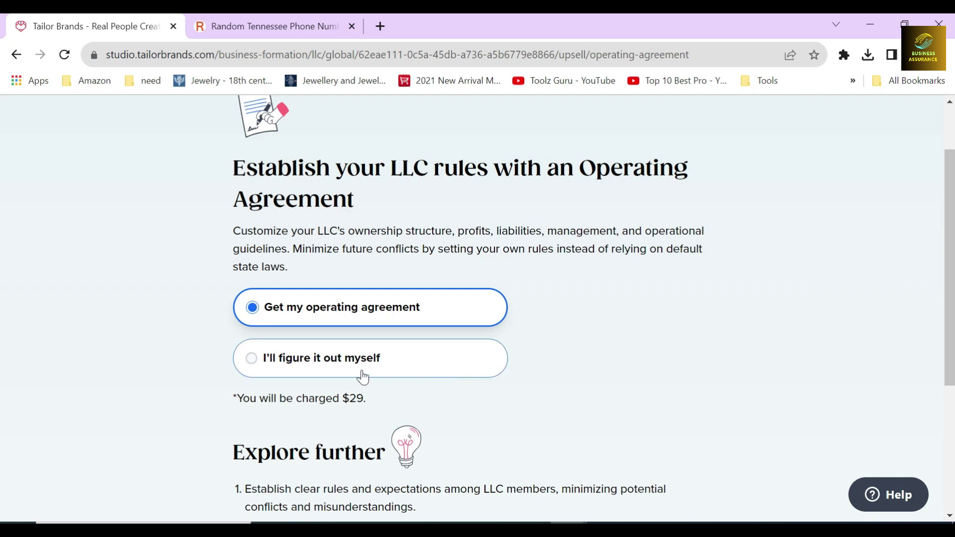
pyautogui.click(223, 309)
pyautogui.moveTo(243, 399); pyautogui.dragTo(372, 399)
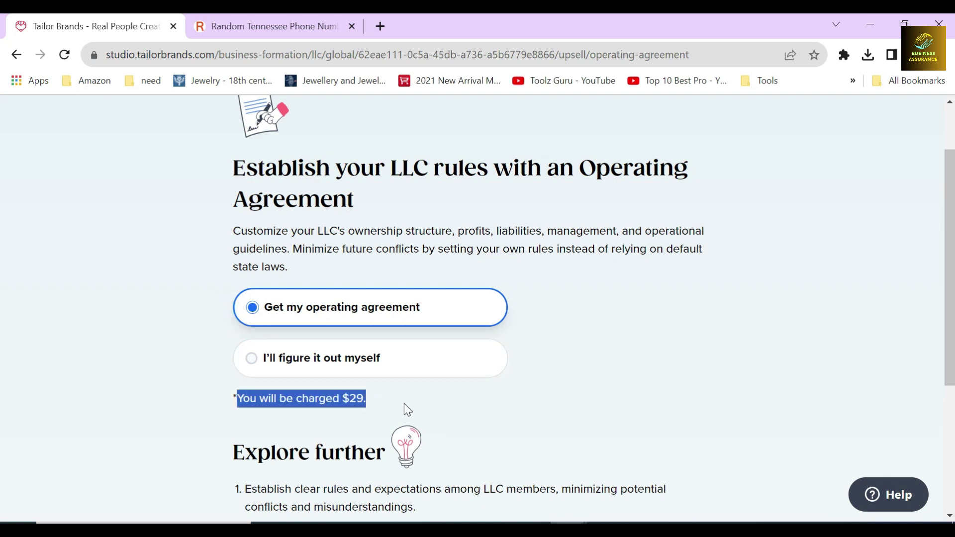
pyautogui.click(386, 399)
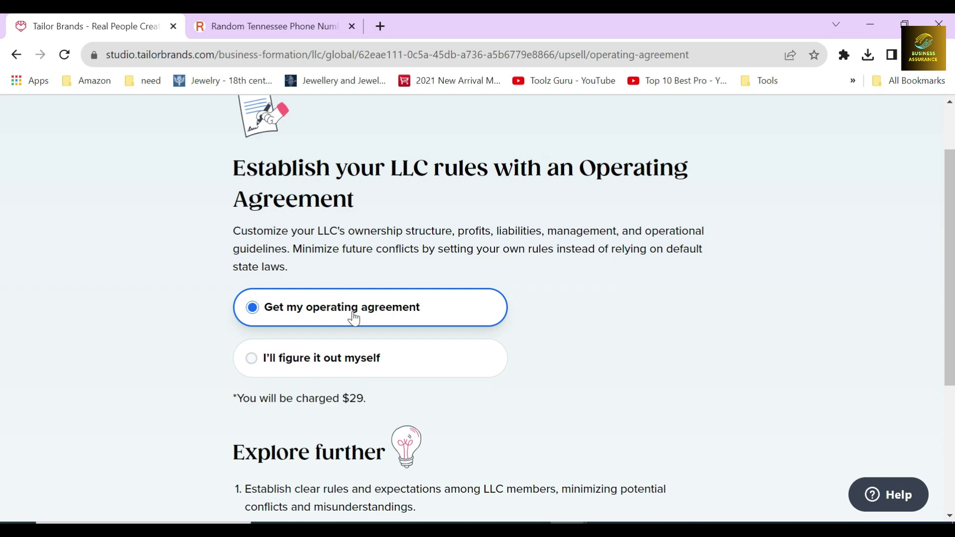
pyautogui.scroll(-5, 350, 315)
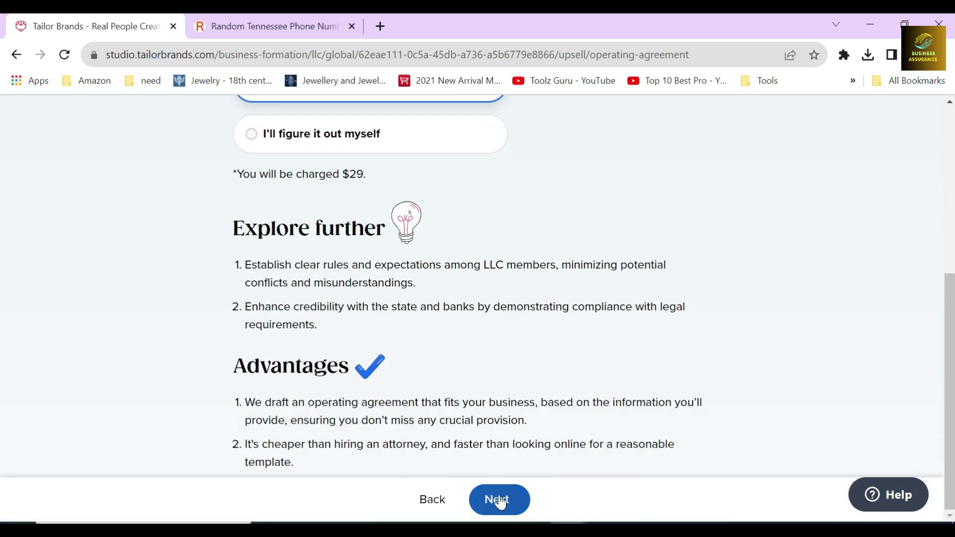
pyautogui.click(494, 499)
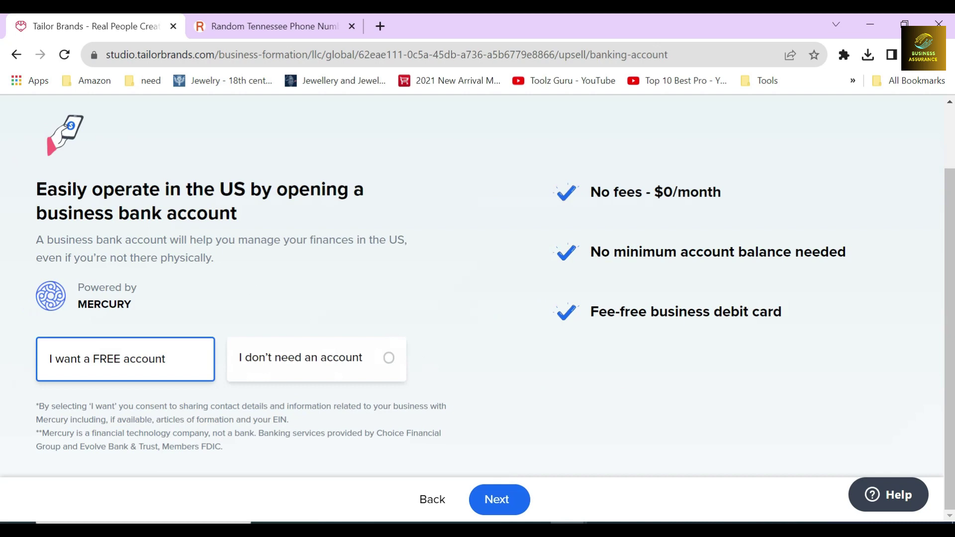
# Step: Read the Mercury business bank account offer and its listed benefits on fees, minimum balance and debit card
pyautogui.moveTo(277, 189); pyautogui.dragTo(279, 209)
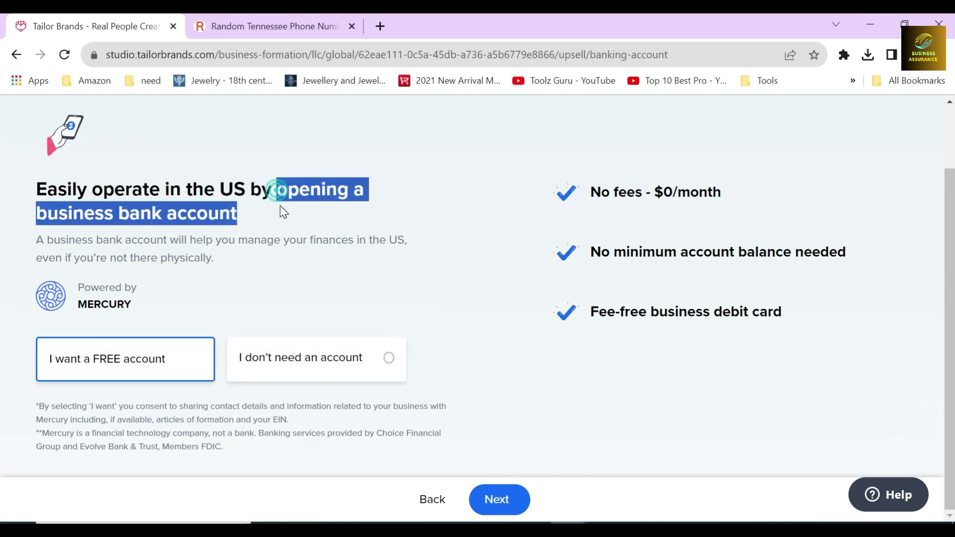
pyautogui.click(244, 221)
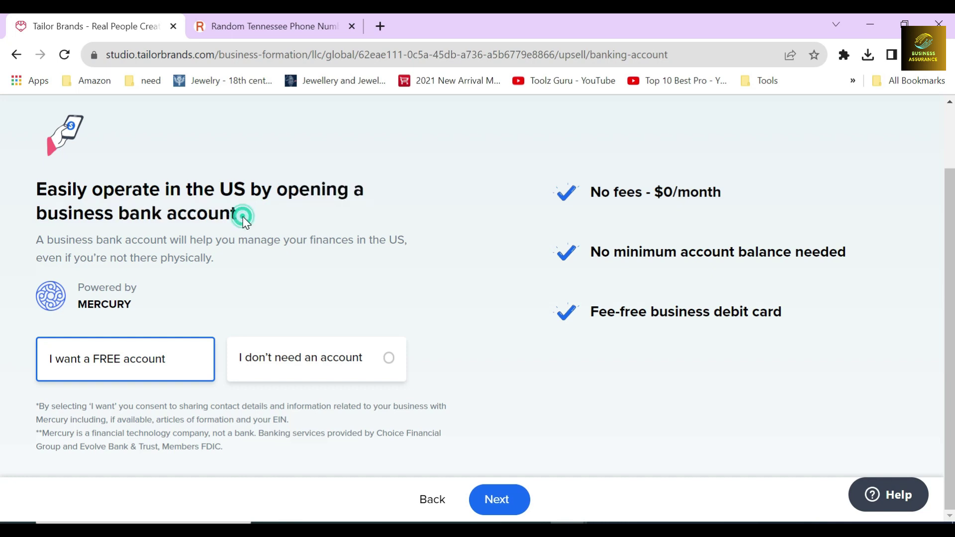
pyautogui.click(143, 322)
pyautogui.click(102, 318)
pyautogui.moveTo(627, 192); pyautogui.dragTo(714, 196)
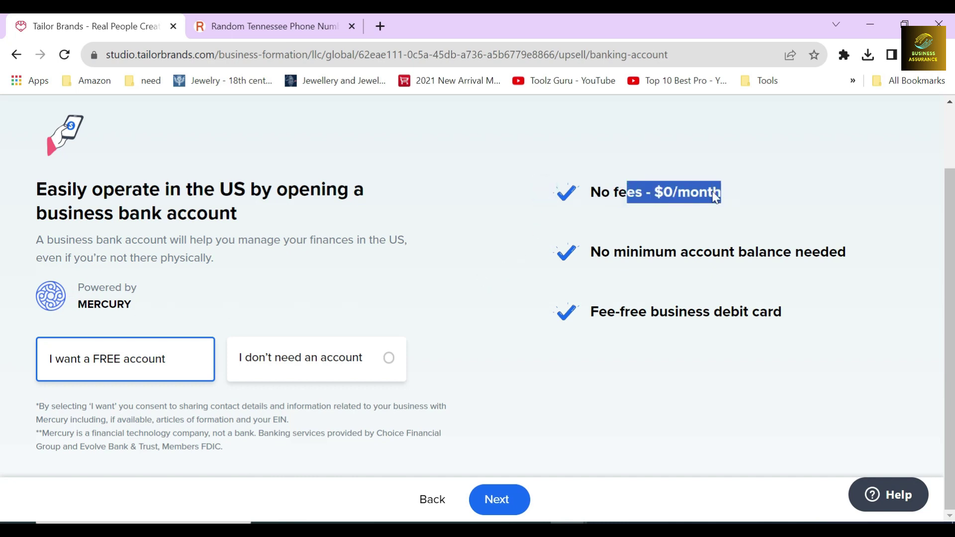
pyautogui.moveTo(589, 252); pyautogui.dragTo(870, 272)
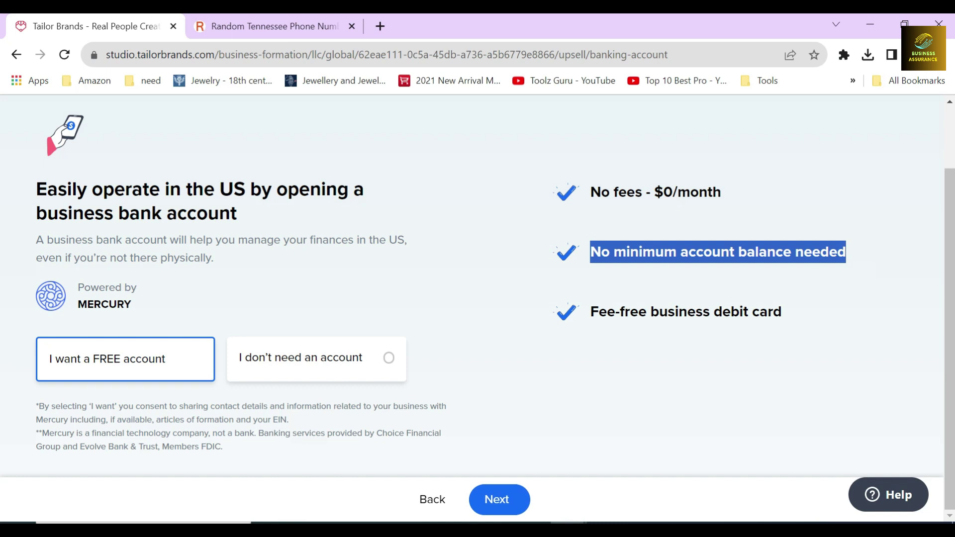
pyautogui.moveTo(589, 313); pyautogui.dragTo(785, 318)
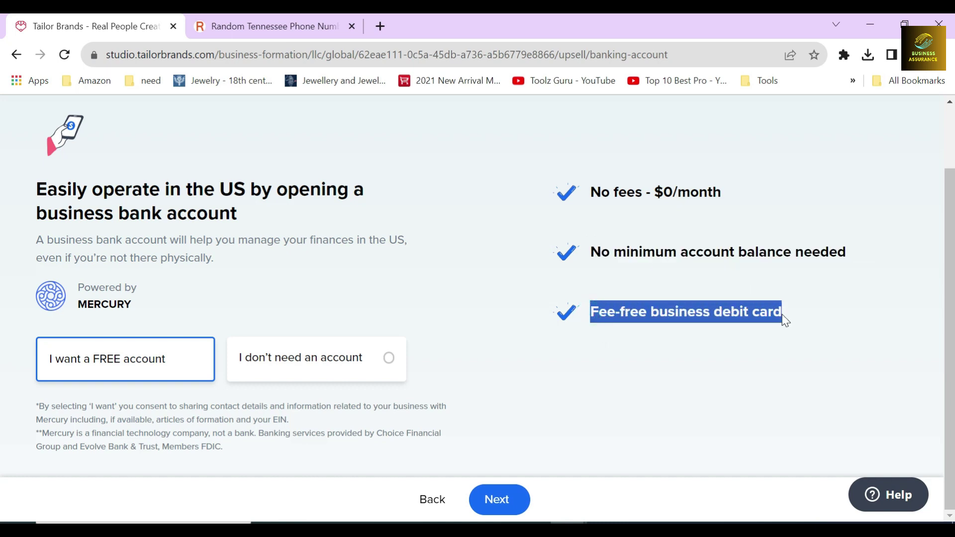
pyautogui.click(540, 313)
pyautogui.click(542, 249)
pyautogui.click(536, 194)
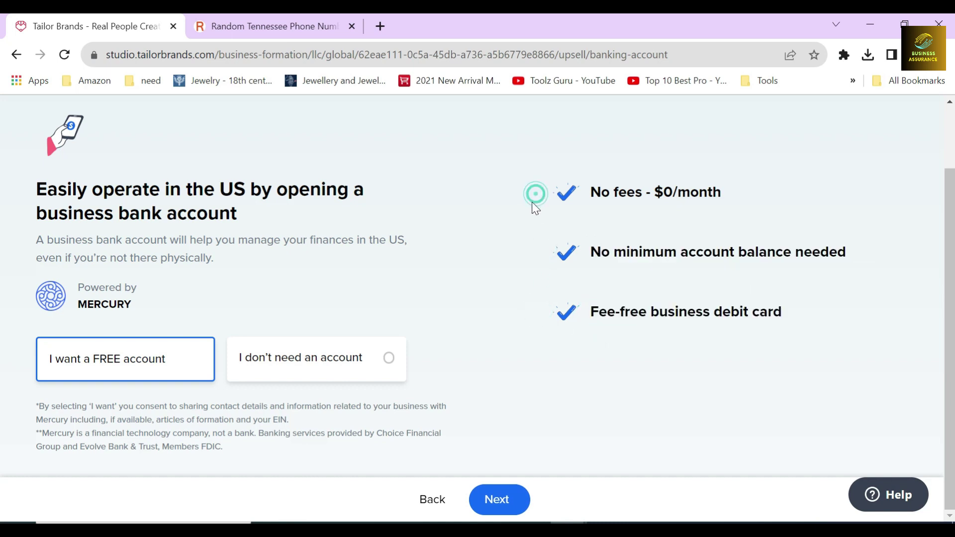
# Step: Decline the Mercury business bank account with I don't need an account and continue to the plan checkout
pyautogui.click(336, 361)
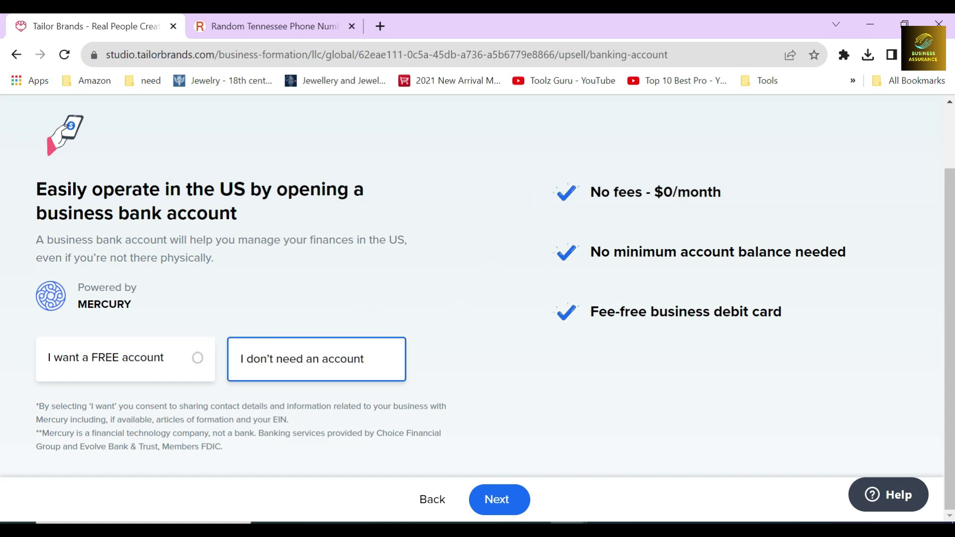
pyautogui.click(496, 498)
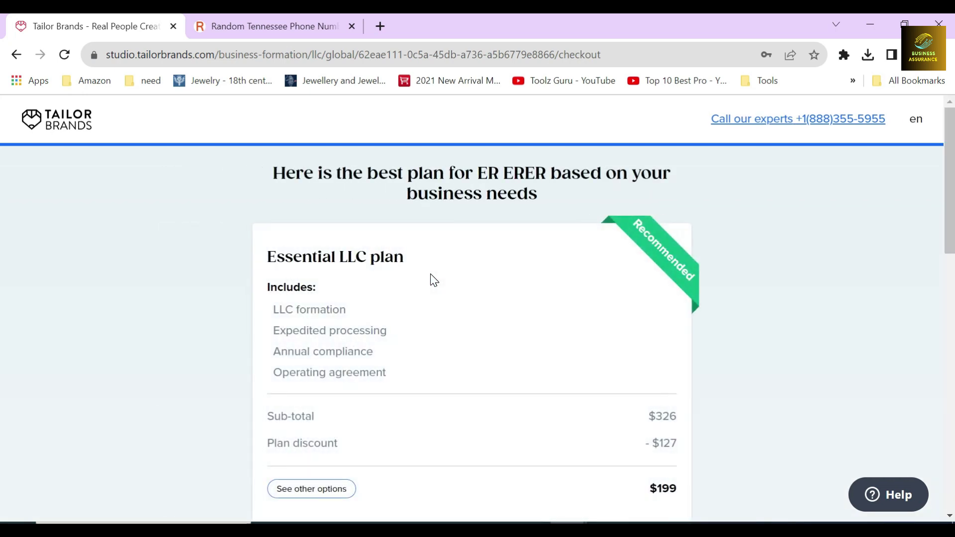
# Step: Review the recommended Essential LLC plan, its add-on services, the Tennessee state fee and the order total
pyautogui.tripleClick(368, 258)
pyautogui.click(473, 261)
pyautogui.scroll(-5, 462, 285)
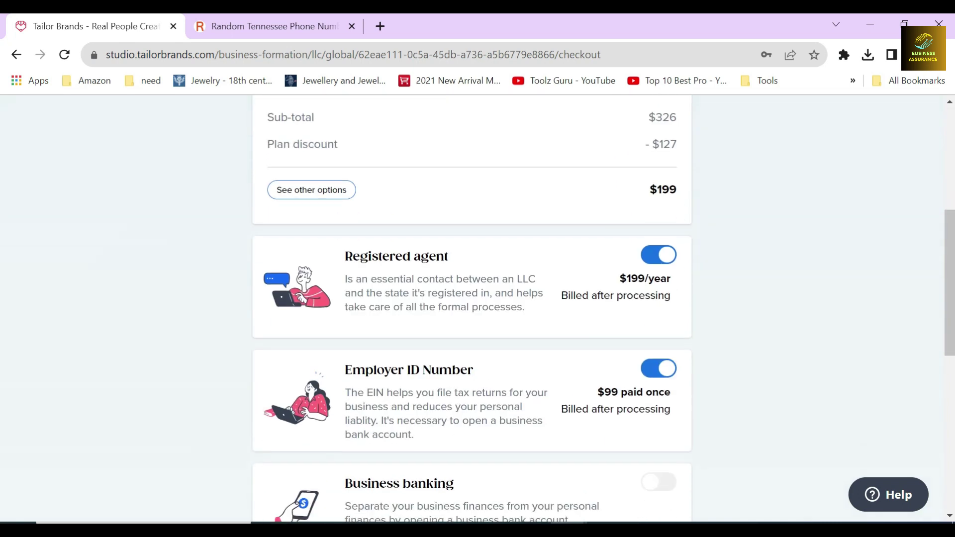
pyautogui.scroll(-8, 567, 303)
pyautogui.moveTo(637, 297); pyautogui.dragTo(712, 303)
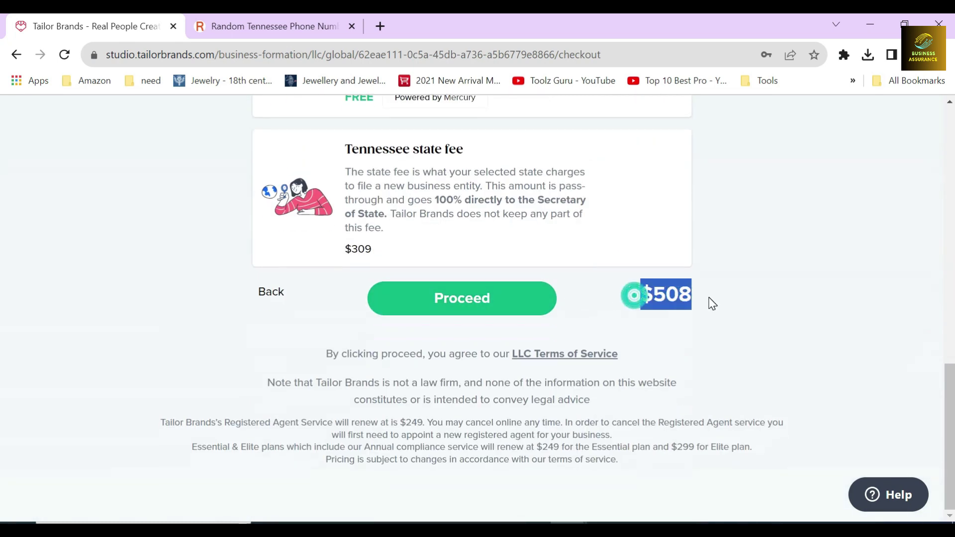
pyautogui.click(632, 302)
pyautogui.scroll(10, 508, 277)
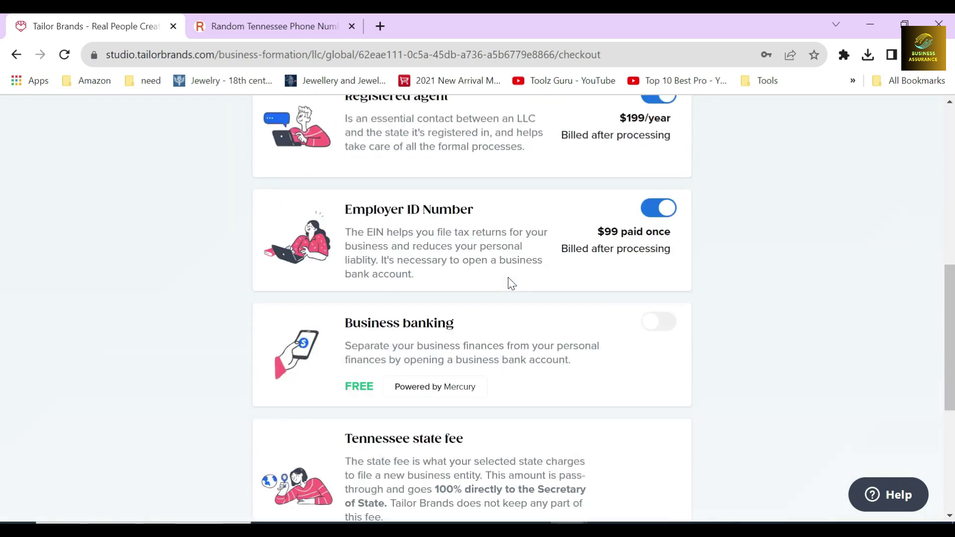
pyautogui.scroll(-3, 234, 273)
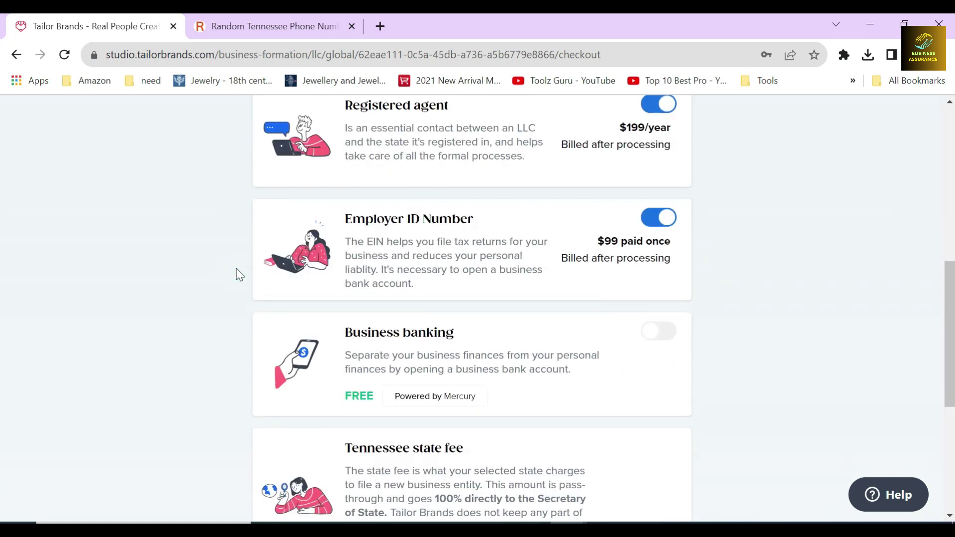
pyautogui.scroll(-3, 239, 252)
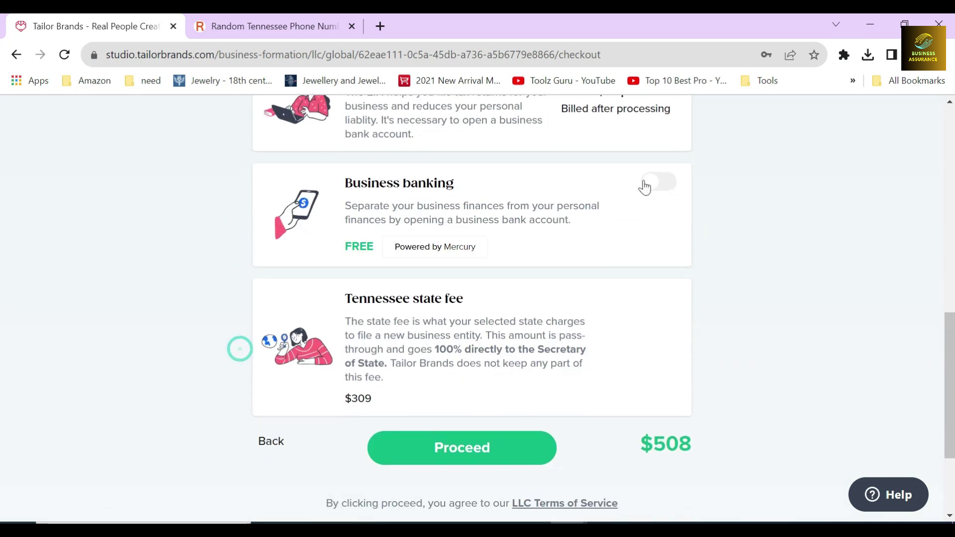
# Step: Switch the Business banking add-on on and back off
pyautogui.click(660, 185)
pyautogui.click(659, 185)
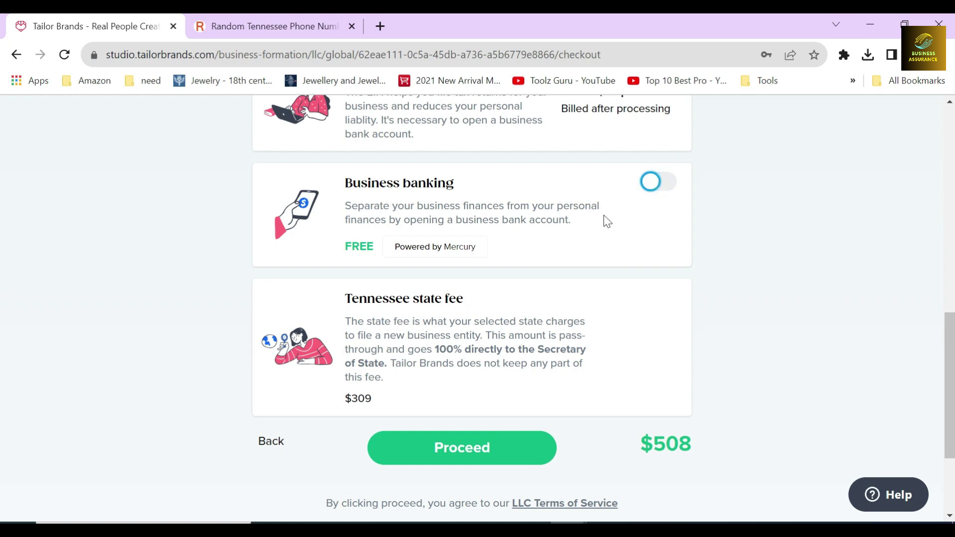
pyautogui.click(545, 189)
pyautogui.click(311, 274)
# Step: Proceed with the order, choose Card as the payment method and continue to the card checkout form
pyautogui.scroll(-3, 343, 273)
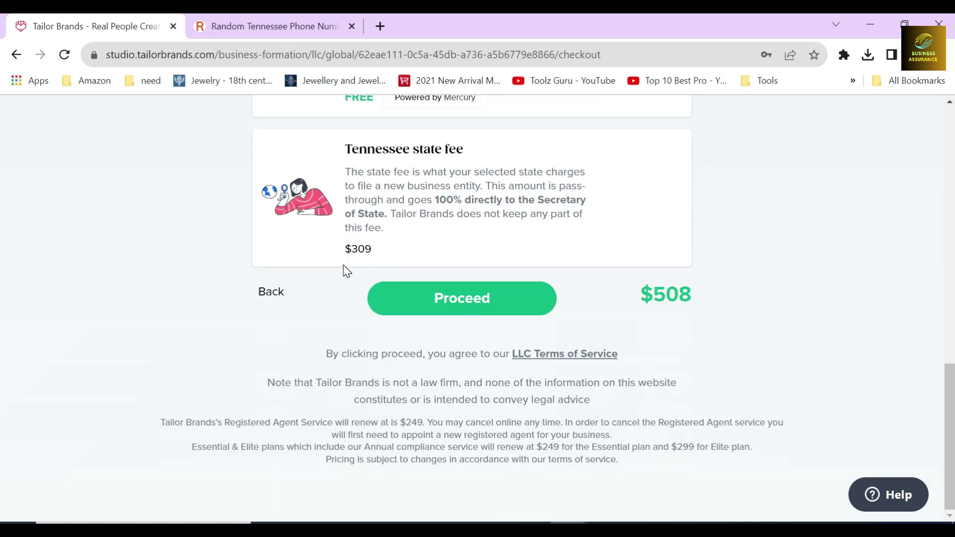
pyautogui.click(472, 297)
pyautogui.click(286, 263)
pyautogui.click(288, 327)
pyautogui.click(455, 329)
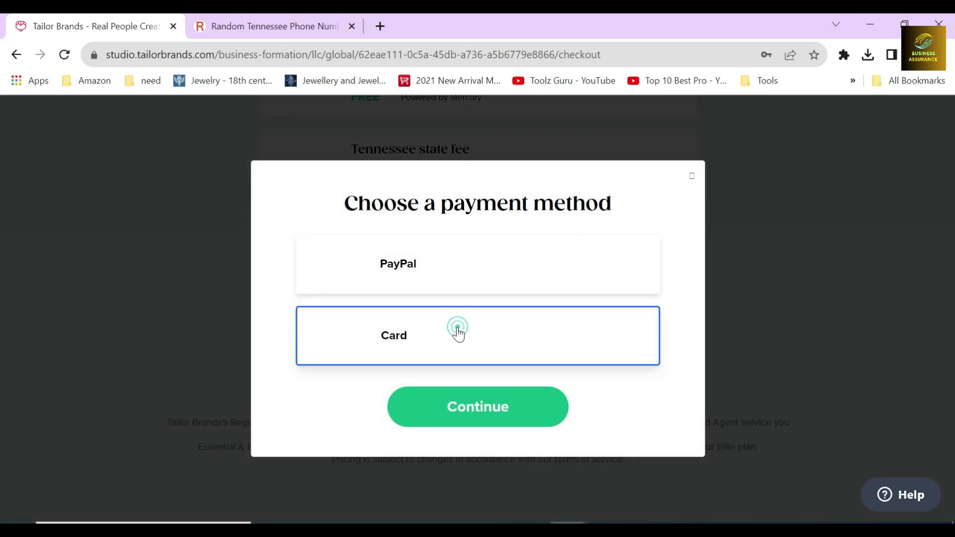
pyautogui.click(492, 417)
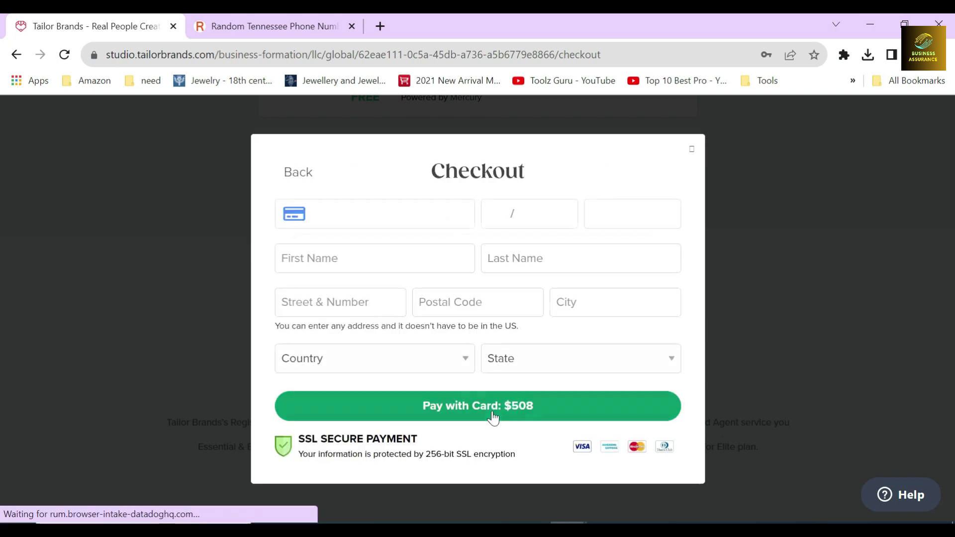
# Step: Look over the card, name and billing address fields of the Checkout form and its pay option
pyautogui.doubleClick(485, 174)
pyautogui.click(408, 169)
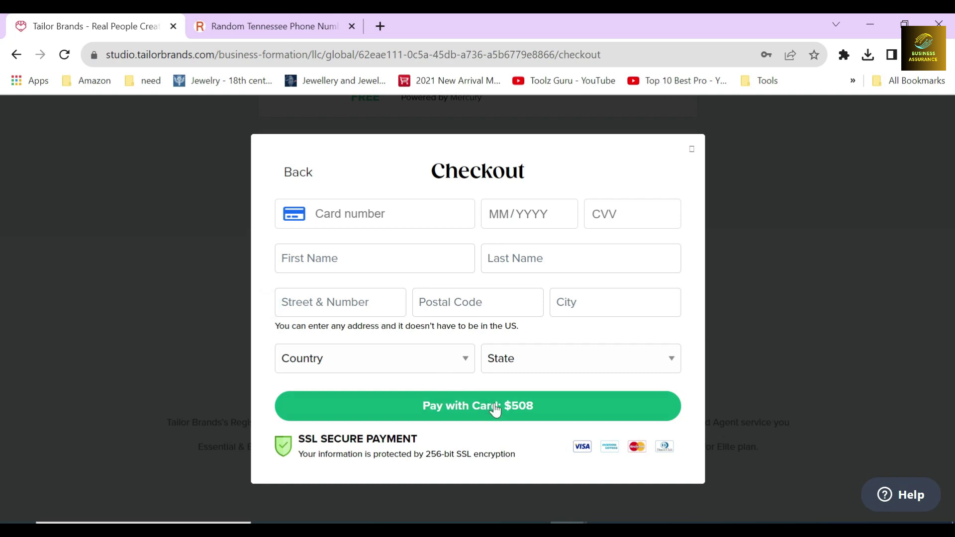
pyautogui.moveTo(512, 426); pyautogui.dragTo(499, 405)
pyautogui.click(535, 432)
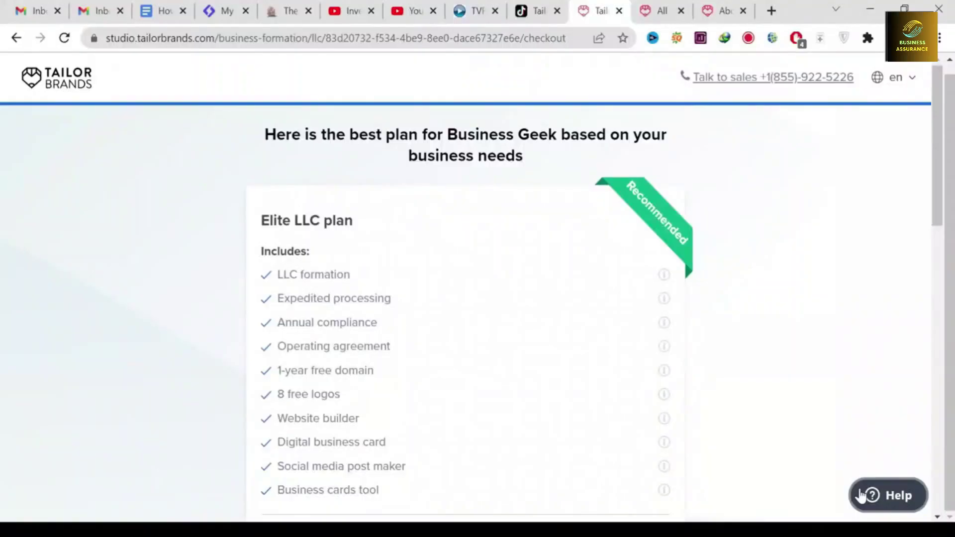
# Step: Open the Tailor Brands help chat, read the bot's greeting and choose Get in touch
pyautogui.click(861, 495)
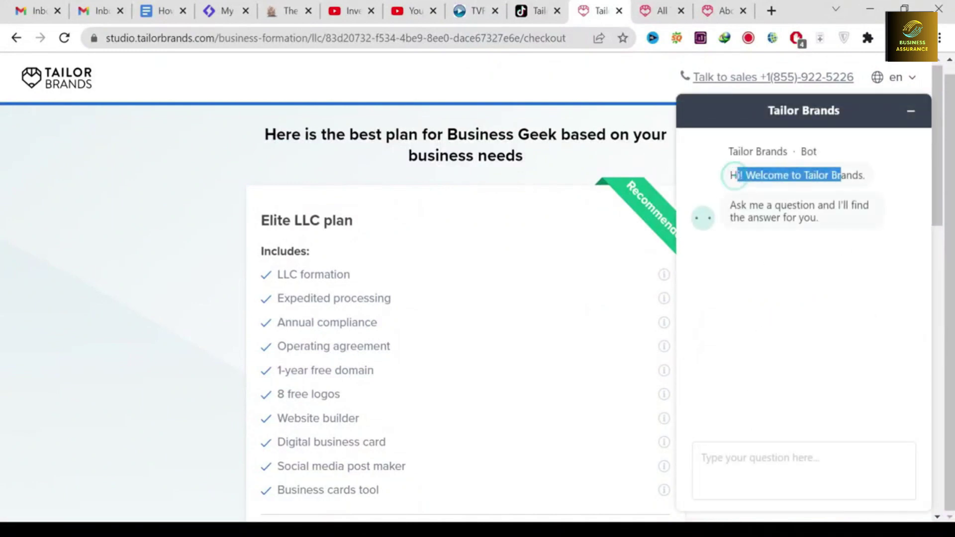
pyautogui.moveTo(833, 223); pyautogui.dragTo(741, 205)
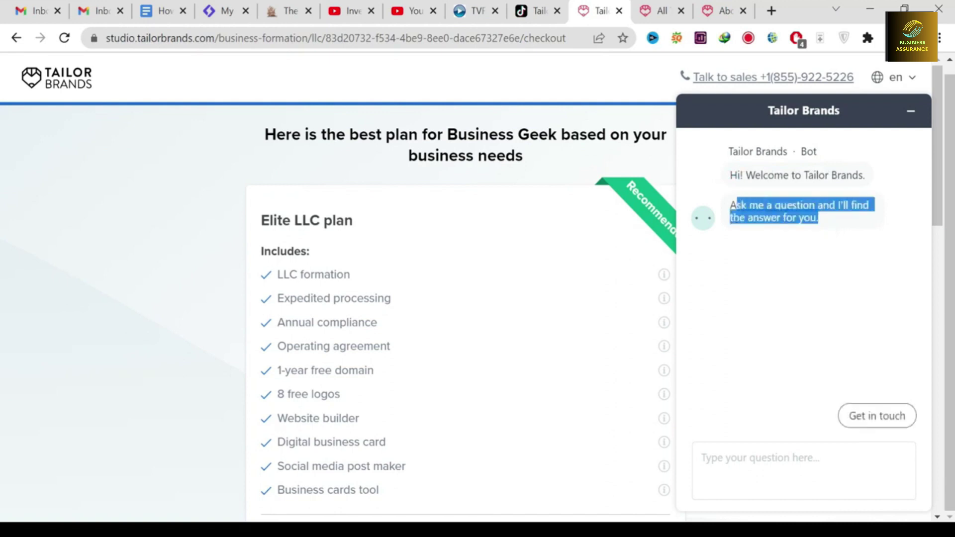
pyautogui.click(743, 241)
pyautogui.click(860, 414)
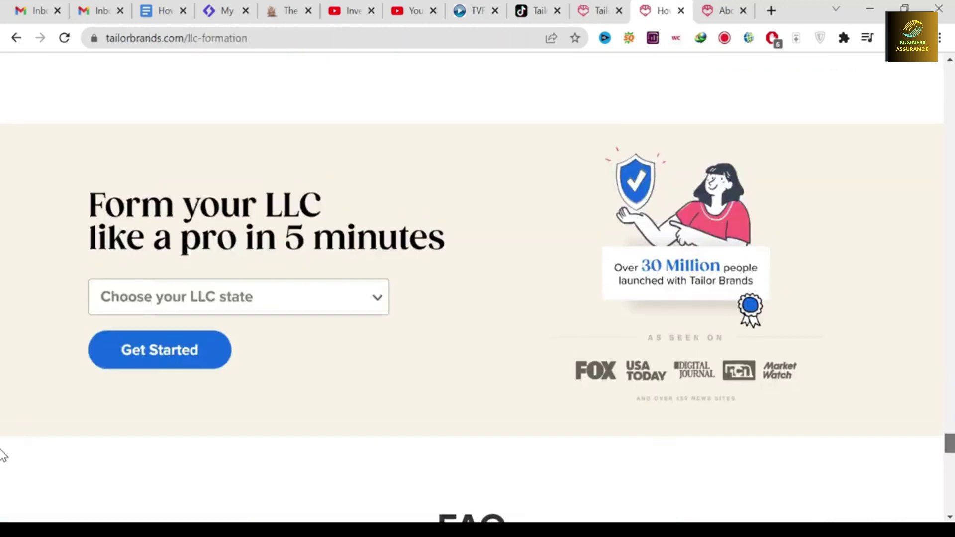
# Step: Read the "Form your LLC like a pro in 5 minutes" banner and skim the LLC formation guide back to the customer testimonials
pyautogui.scroll(1, 839, 407)
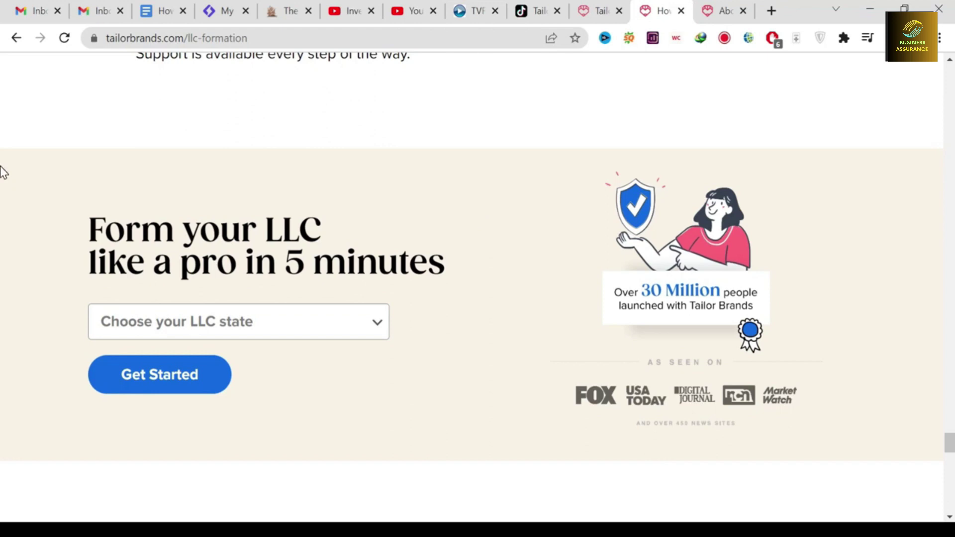
pyautogui.moveTo(90, 219); pyautogui.dragTo(451, 270)
pyautogui.click(422, 230)
pyautogui.scroll(10, 518, 244)
pyautogui.scroll(20, 518, 246)
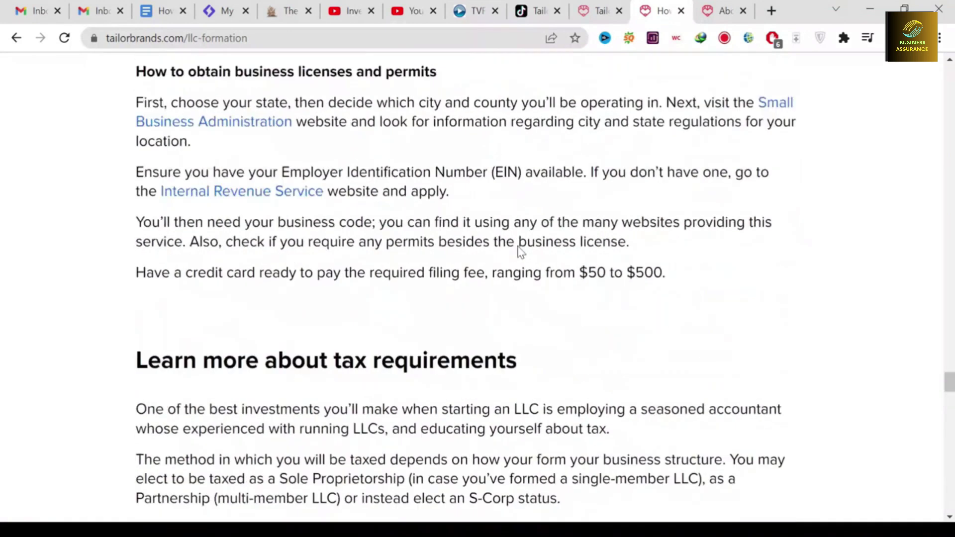
pyautogui.scroll(15, 517, 245)
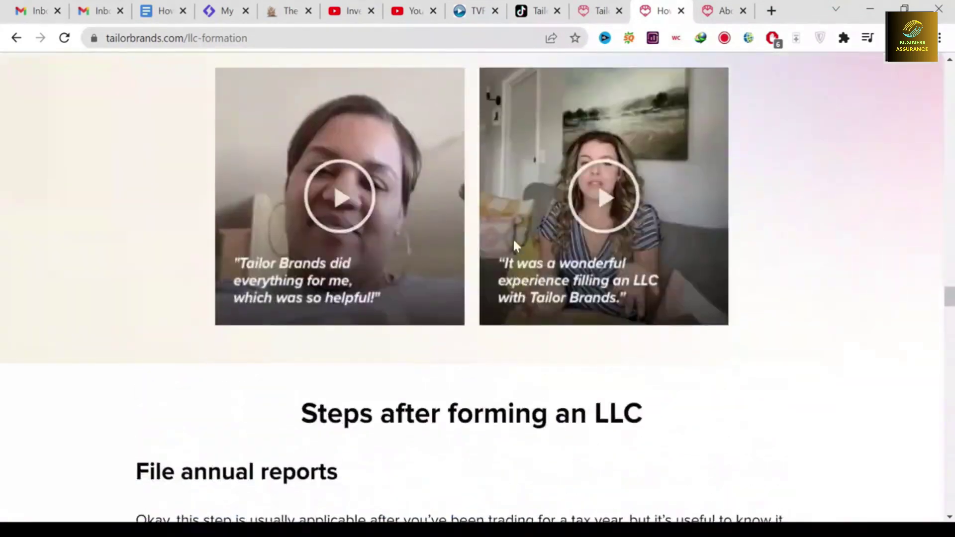
# Step: Read the "Form an LLC, Hassle-Free" banner and the main heading at the start of the LLC formation page
pyautogui.scroll(-2, 395, 272)
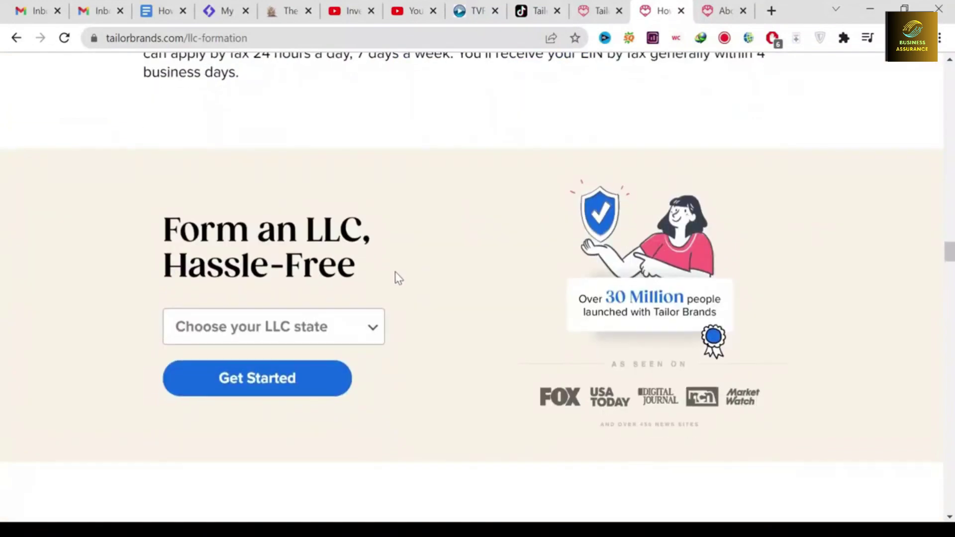
pyautogui.moveTo(350, 267); pyautogui.dragTo(179, 230)
pyautogui.click(393, 242)
pyautogui.scroll(15, 395, 240)
pyautogui.scroll(20, 269, 247)
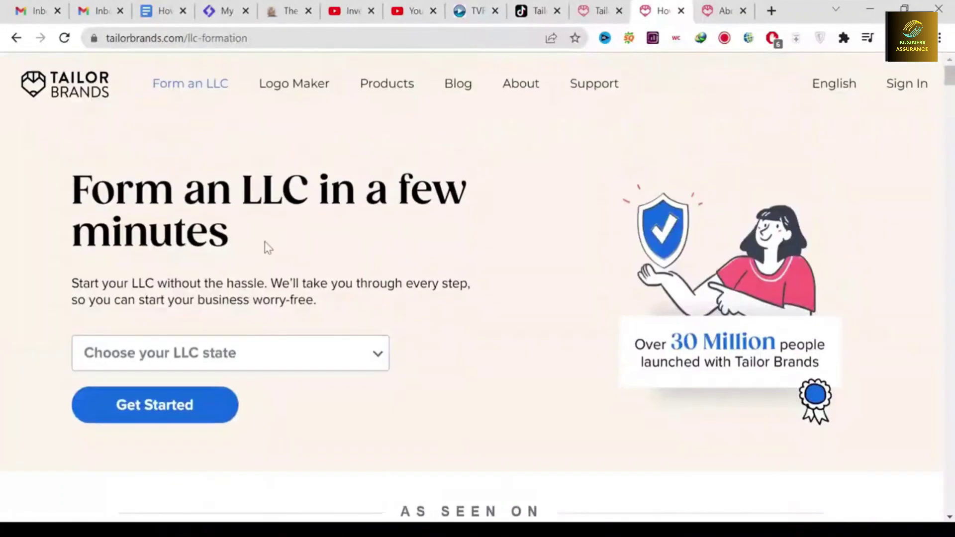
pyautogui.tripleClick(242, 243)
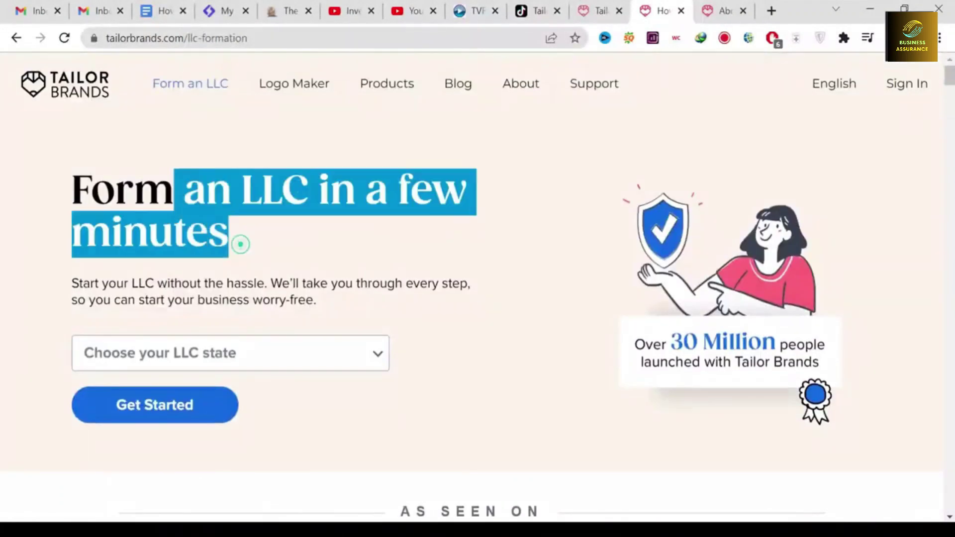
pyautogui.click(277, 229)
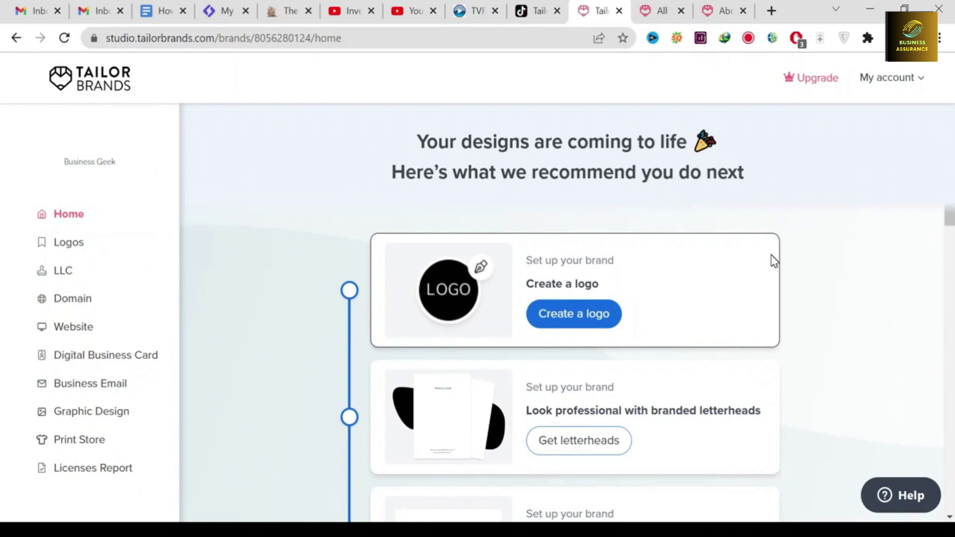
# Step: Review the logo, letterhead and presentation template recommendations on the Business Geek brand home page
pyautogui.moveTo(950, 222); pyautogui.dragTo(951, 261)
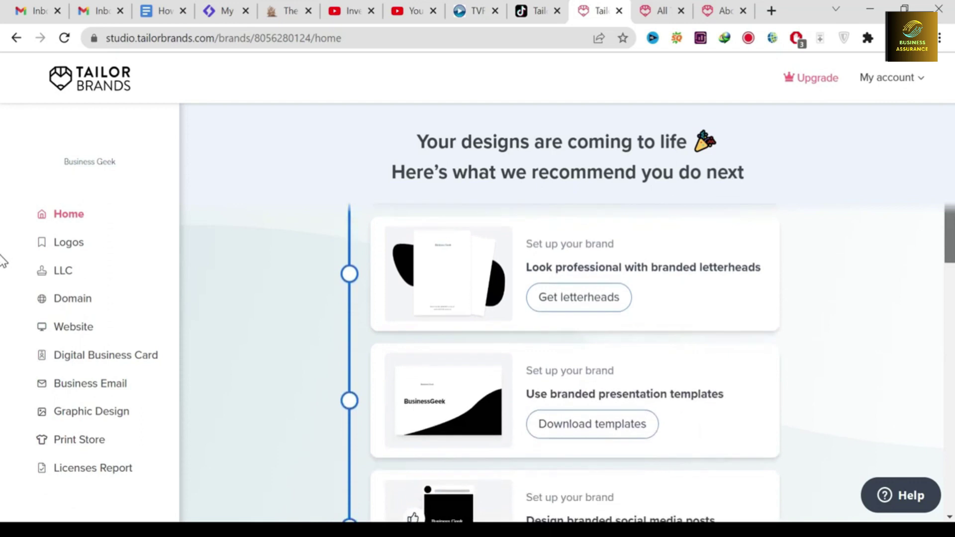
pyautogui.moveTo(742, 267); pyautogui.dragTo(525, 267)
pyautogui.click(816, 277)
pyautogui.scroll(-2, 3, 279)
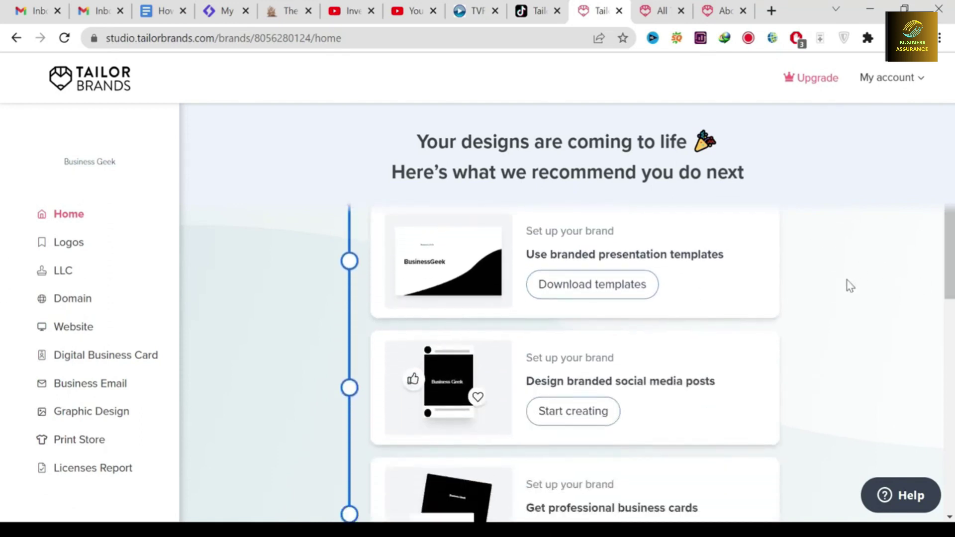
pyautogui.moveTo(790, 281); pyautogui.dragTo(711, 279)
pyautogui.click(816, 285)
pyautogui.scroll(-3, 2, 303)
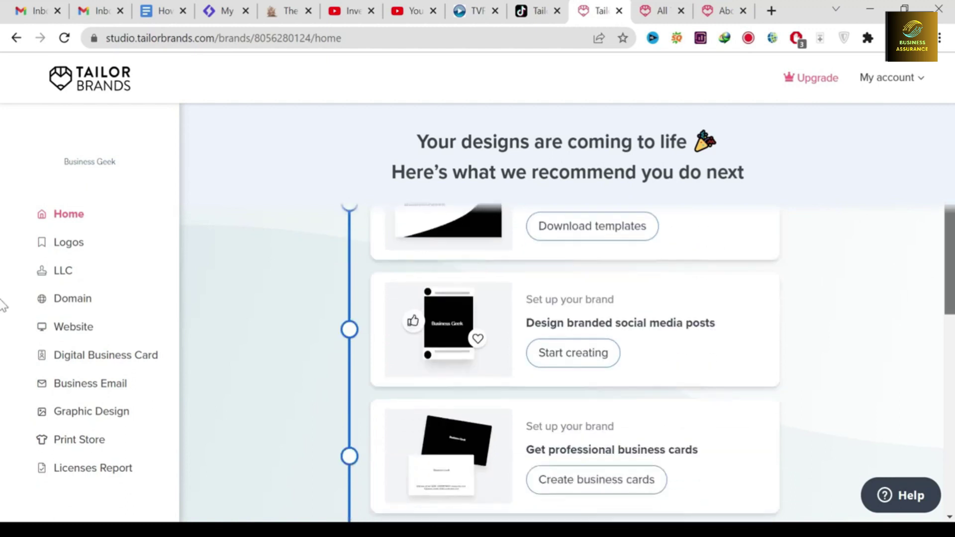
# Step: Review the remaining recommendations, from social media posts and business cards to logo files, bank account and insurance, through to the end of the list
pyautogui.moveTo(766, 322); pyautogui.dragTo(716, 273)
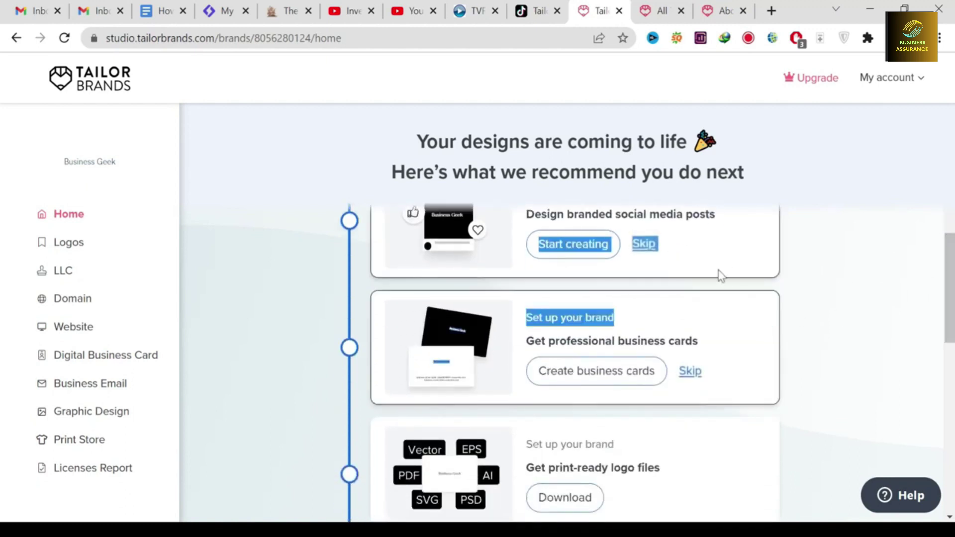
pyautogui.click(842, 305)
pyautogui.scroll(-3, 888, 339)
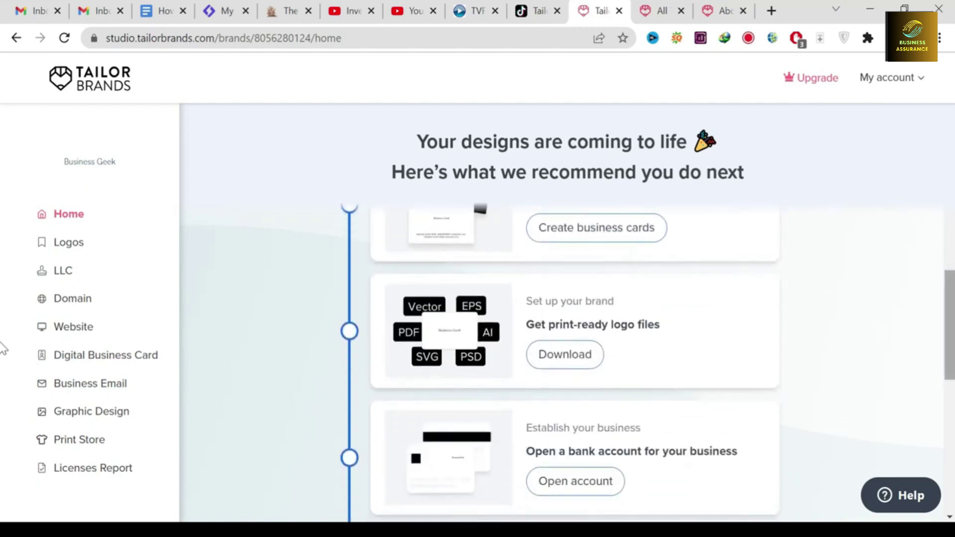
pyautogui.scroll(-3, 3, 349)
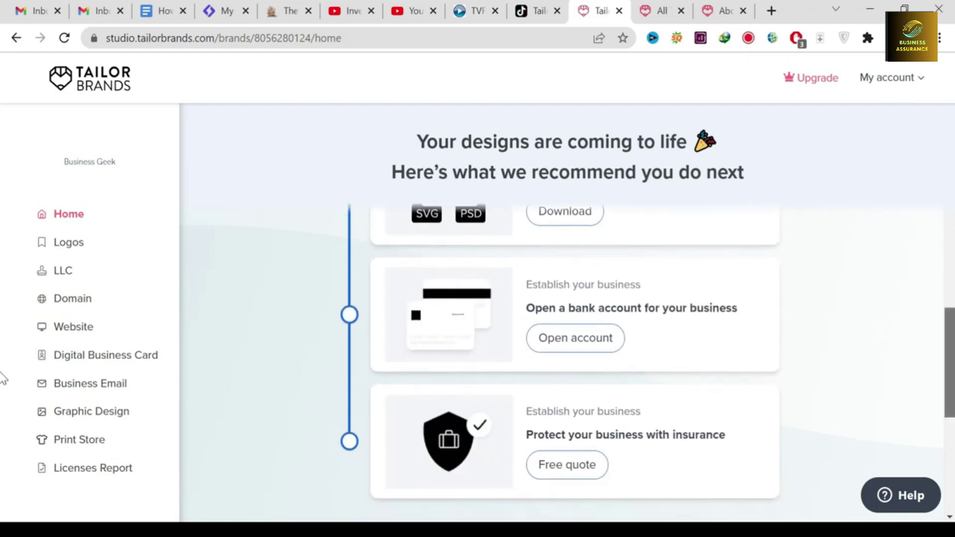
pyautogui.scroll(-3, 789, 314)
pyautogui.scroll(-3, 921, 397)
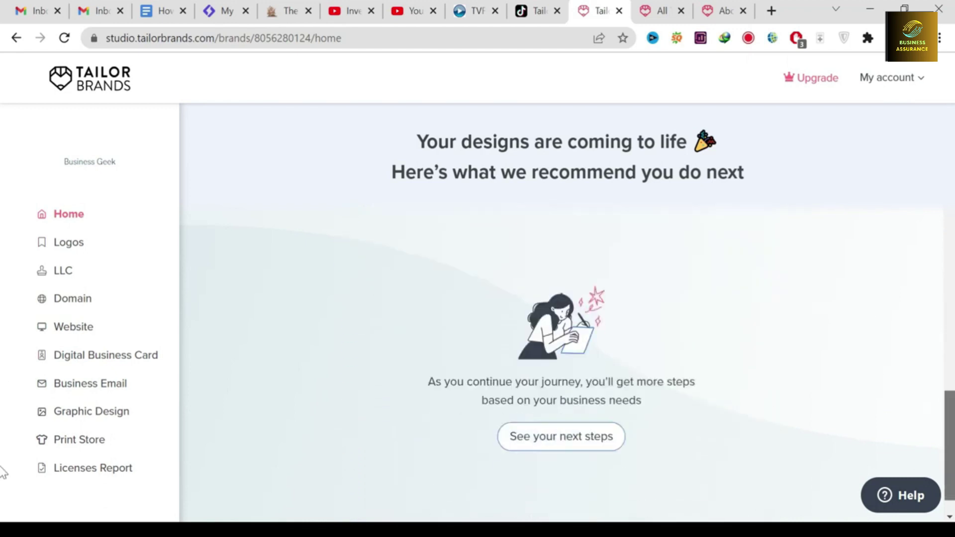